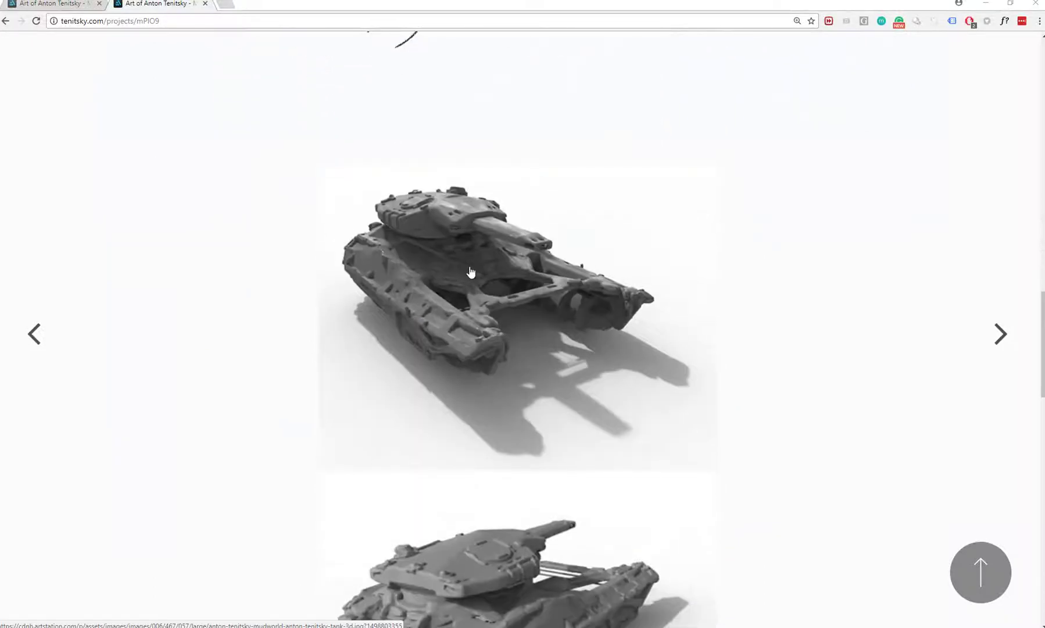
Look through the Mudworld: Amphibia - Tank project page, examining the original 3D sketches, the main reference photo and the finished paintover
{"action": "scroll", "coordinate": [444, 329], "scroll_direction": "down", "scroll_amount": 3}
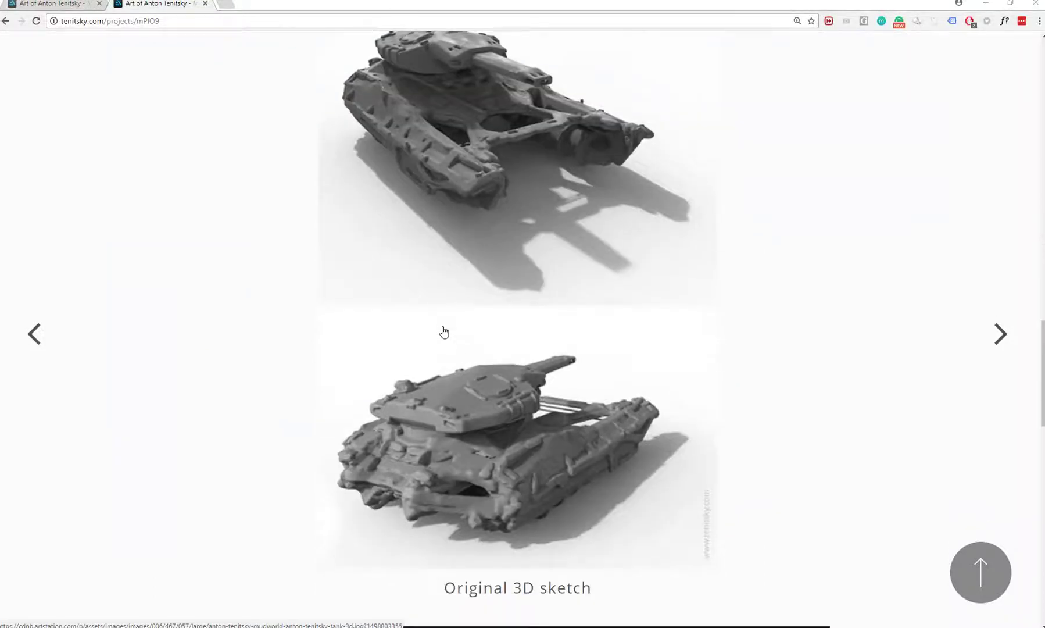
{"action": "scroll", "coordinate": [441, 330], "scroll_direction": "down", "scroll_amount": 3}
{"action": "scroll", "coordinate": [441, 336], "scroll_direction": "up", "scroll_amount": 4}
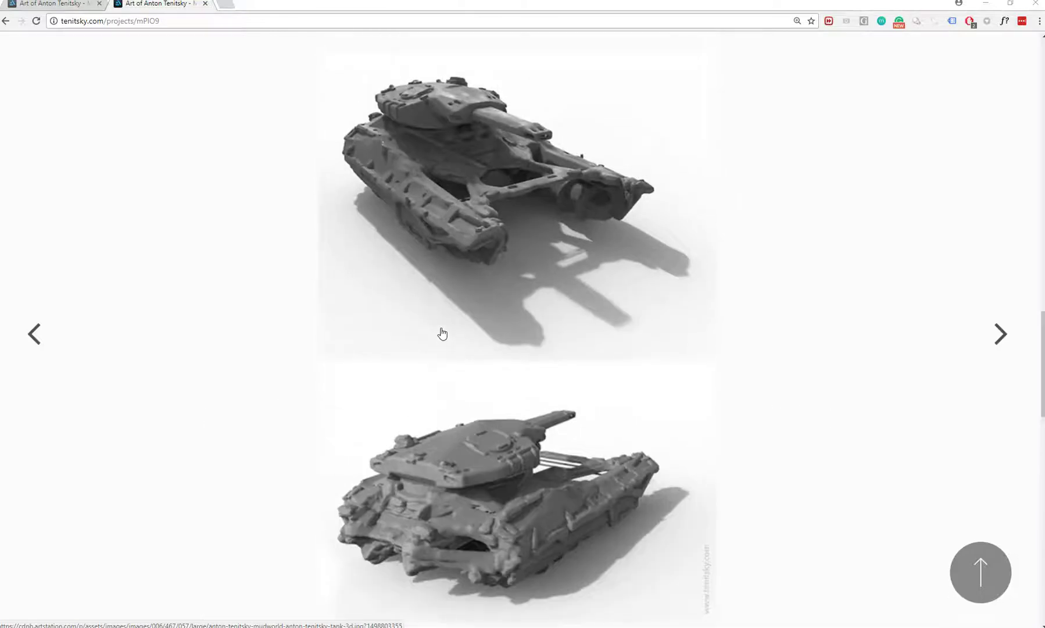
{"action": "scroll", "coordinate": [442, 332], "scroll_direction": "down", "scroll_amount": 5}
{"action": "scroll", "coordinate": [443, 329], "scroll_direction": "down", "scroll_amount": 5}
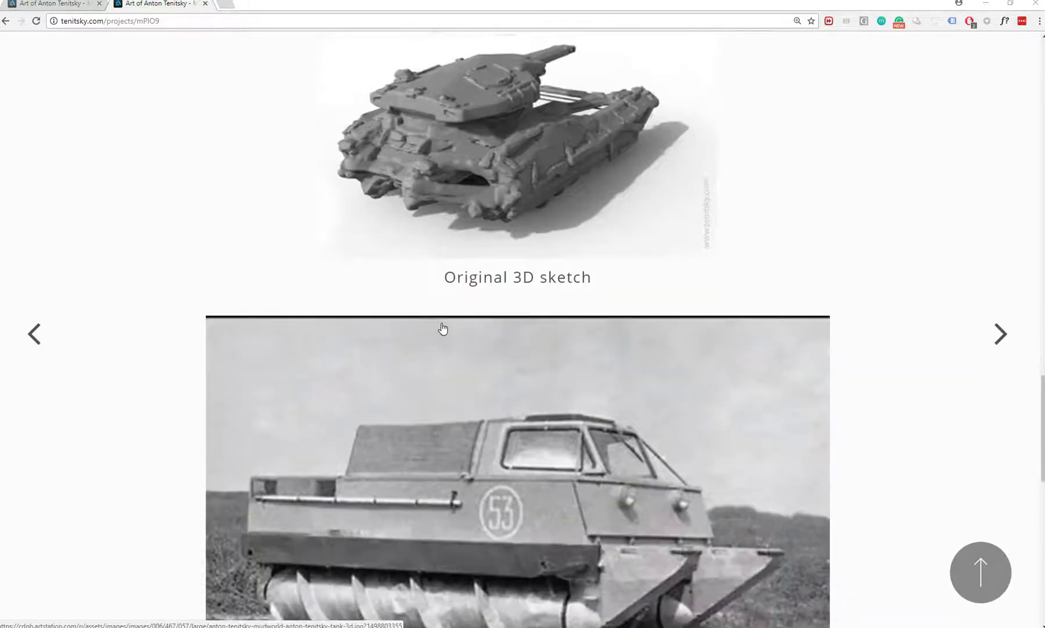
{"action": "scroll", "coordinate": [482, 321], "scroll_direction": "down", "scroll_amount": 9}
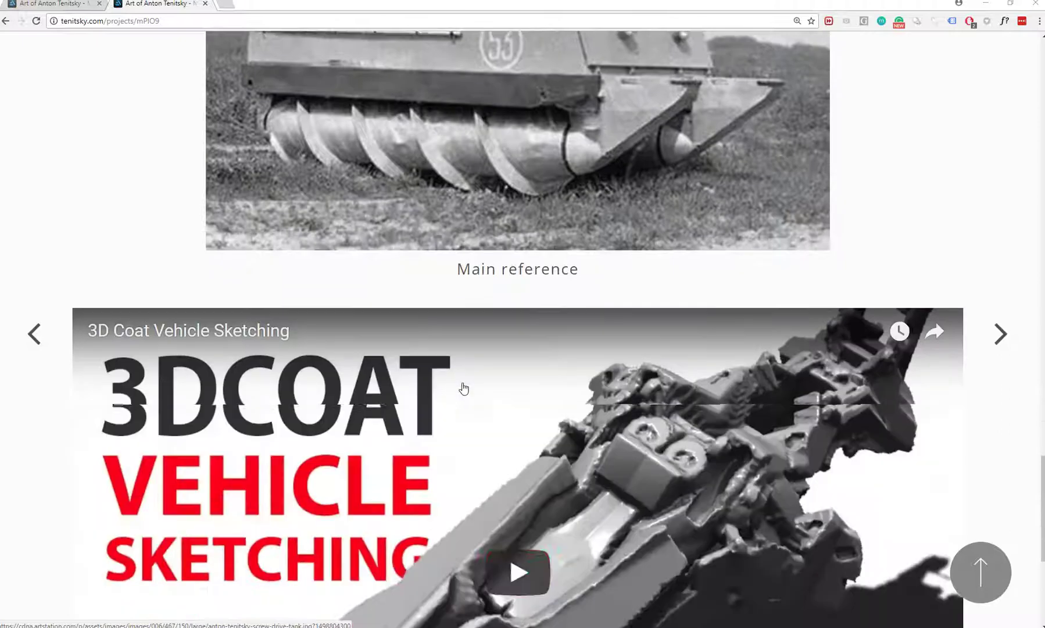
{"action": "scroll", "coordinate": [351, 378], "scroll_direction": "down", "scroll_amount": 2}
{"action": "scroll", "coordinate": [350, 395], "scroll_direction": "up", "scroll_amount": 20}
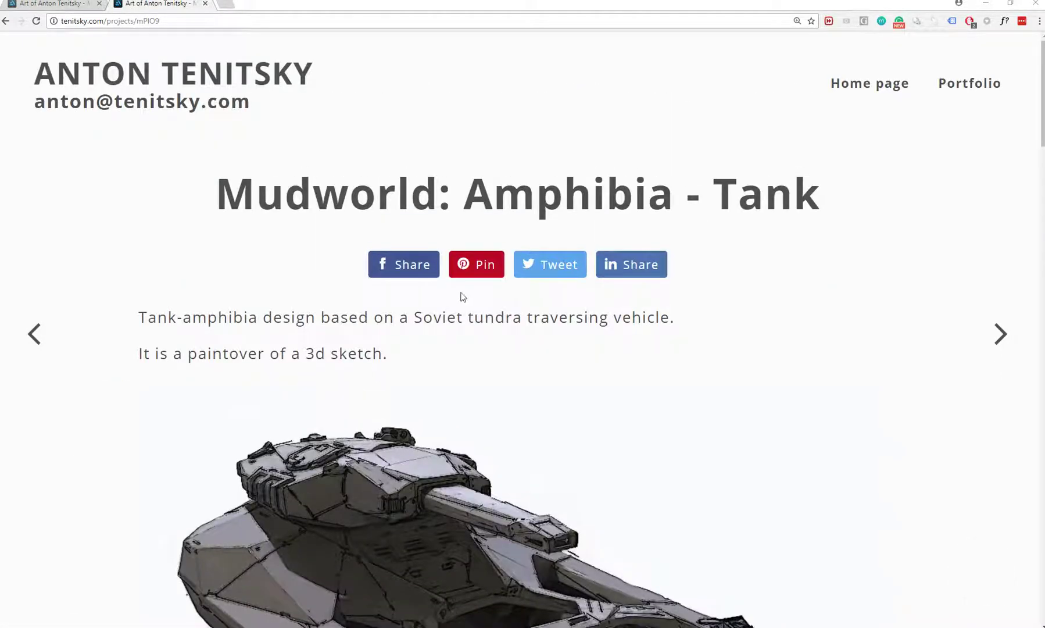
{"action": "scroll", "coordinate": [445, 362], "scroll_direction": "down", "scroll_amount": 20}
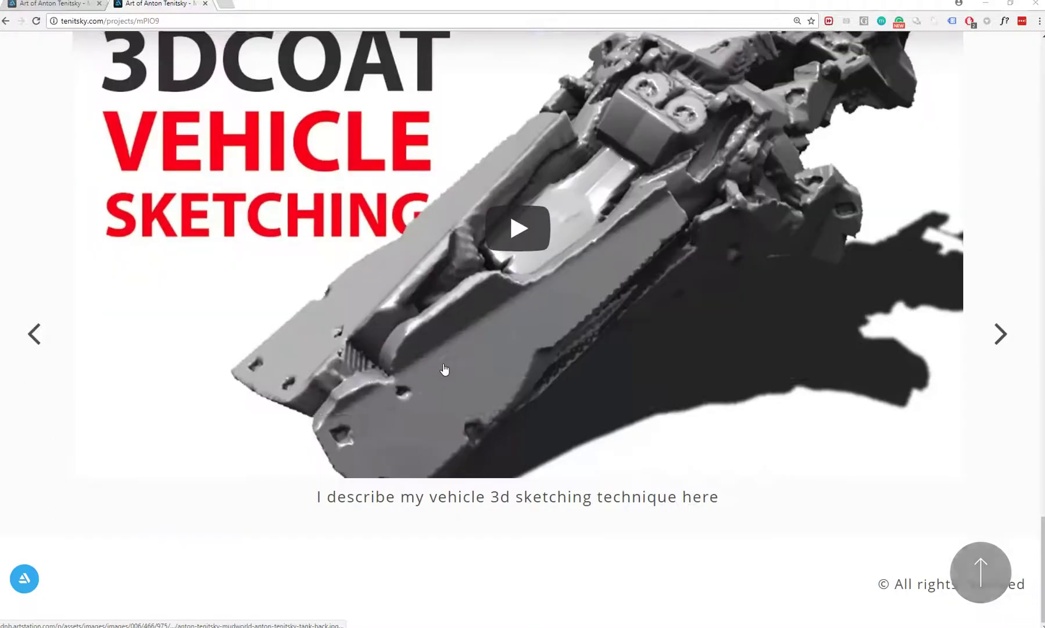
{"action": "scroll", "coordinate": [444, 369], "scroll_direction": "up", "scroll_amount": 15}
{"action": "scroll", "coordinate": [452, 346], "scroll_direction": "down", "scroll_amount": 3}
{"action": "scroll", "coordinate": [406, 279], "scroll_direction": "up", "scroll_amount": 1}
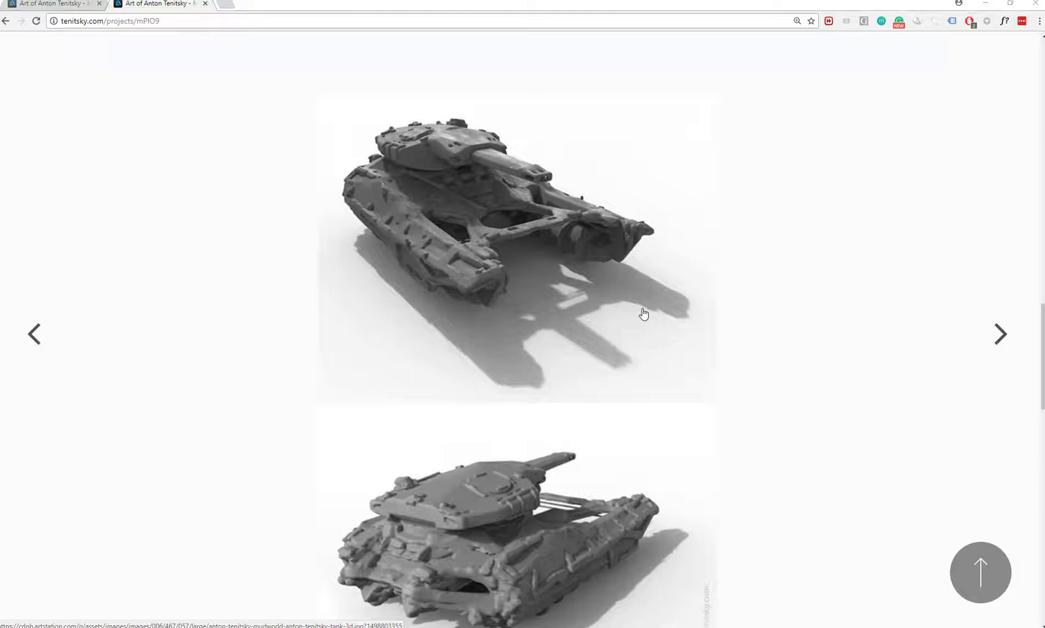
Switch to Photoshop, add a new layer at the top of tank_001.psd, and set up the Brush tool at 15 px
{"action": "key", "text": "alt+Tab"}
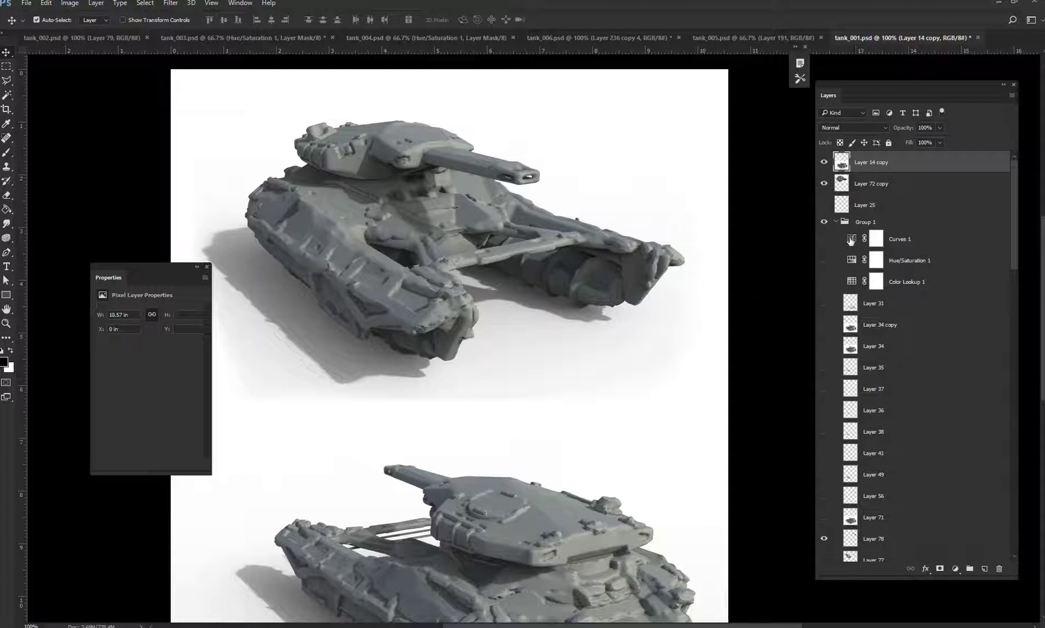
{"action": "key", "text": "ctrl+shift+alt+n"}
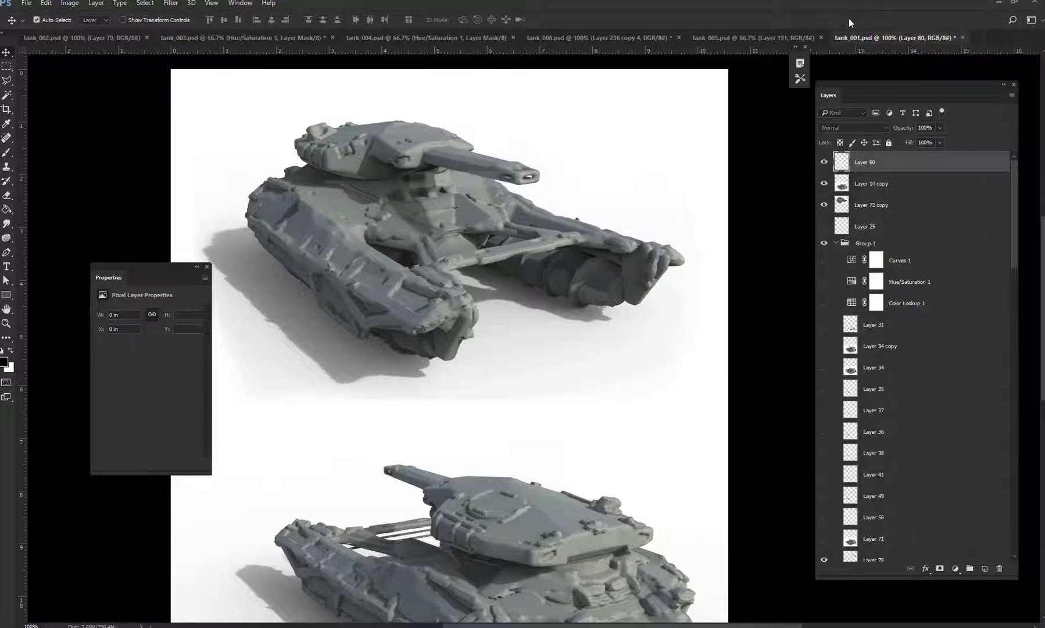
{"action": "key", "text": "b"}
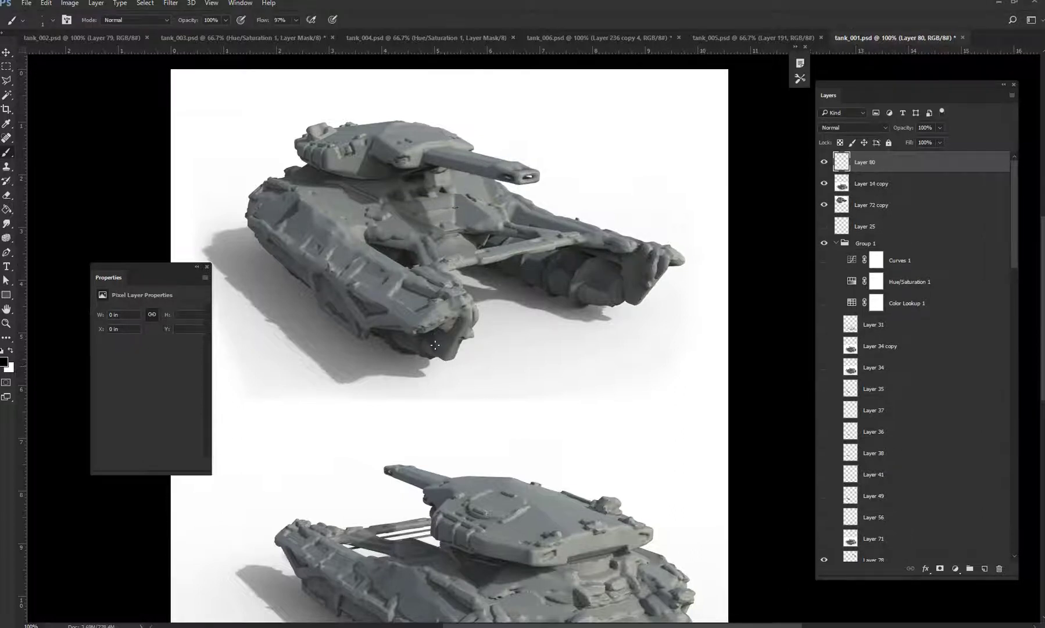
{"action": "key", "text": "bracketright"}
{"action": "key", "text": "bracketright"}
{"action": "key", "text": "bracketright"}
{"action": "key", "text": "bracketright"}
{"action": "key", "text": "bracketright"}
{"action": "key", "text": "bracketright"}
{"action": "key", "text": "bracketright"}
{"action": "key", "text": "bracketright"}
{"action": "key", "text": "bracketright"}
{"action": "key", "text": "bracketright"}
{"action": "key", "text": "bracketleft"}
Paint sampled hull greys over the rough bumps near the front of the upper tank's near side pod
{"action": "left_click", "coordinate": [419, 315], "text": "alt"}
{"action": "left_click", "coordinate": [381, 295], "text": "alt"}
{"action": "left_click_drag", "start_coordinate": [421, 309], "coordinate": [436, 305]}
{"action": "key", "text": "ctrl+plus"}
{"action": "left_click_drag", "start_coordinate": [332, 232], "coordinate": [462, 336]}
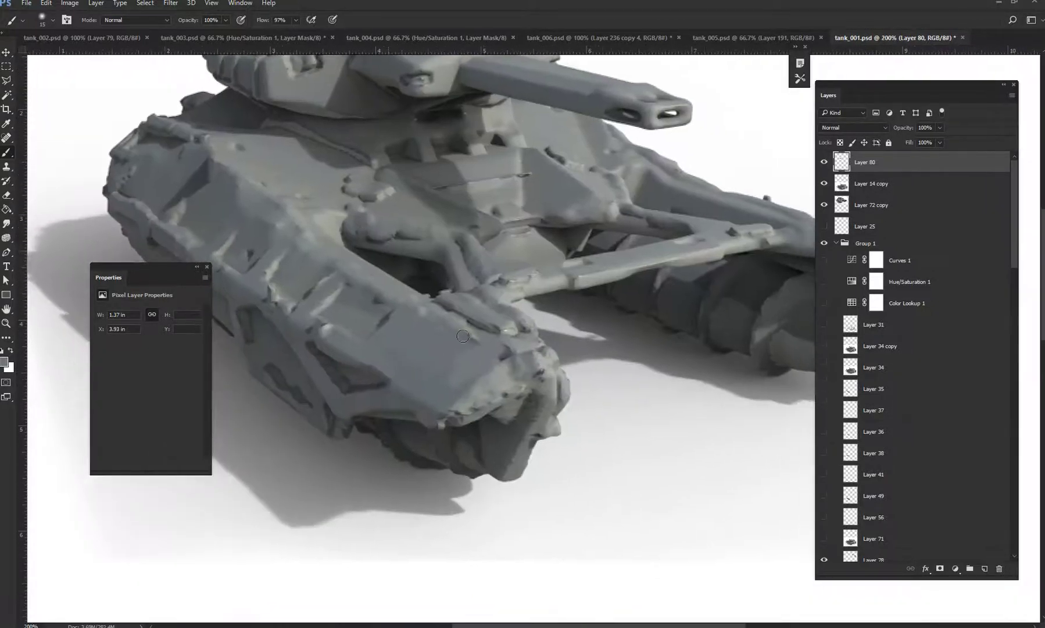
With a 30 px brush at 100% opacity, paint sampled grey over the middle of the upper tank's near pod surface
{"action": "left_click", "coordinate": [452, 352], "text": "alt"}
{"action": "key", "text": "0"}
{"action": "key", "text": "bracketright"}
{"action": "key", "text": "bracketright"}
{"action": "key", "text": "bracketright"}
{"action": "mouse_move", "coordinate": [361, 299]}
{"action": "left_mouse_down"}
{"action": "mouse_move", "coordinate": [385, 323]}
{"action": "mouse_move", "coordinate": [313, 303]}
{"action": "mouse_move", "coordinate": [377, 302]}
{"action": "left_mouse_up"}
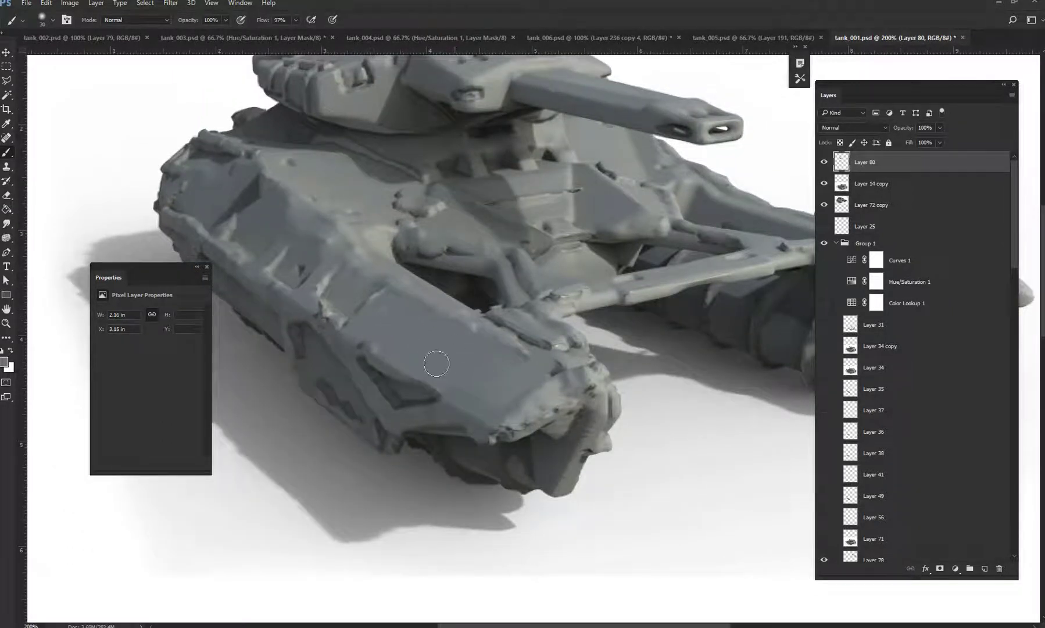
{"action": "left_click_drag", "start_coordinate": [334, 279], "coordinate": [358, 298]}
Extend sampled flat greys along the upper tank's whole near pod, covering its raised details from rear to front
{"action": "left_click", "coordinate": [284, 228], "text": "alt"}
{"action": "mouse_move", "coordinate": [270, 213]}
{"action": "left_mouse_down"}
{"action": "mouse_move", "coordinate": [249, 253]}
{"action": "mouse_move", "coordinate": [256, 243]}
{"action": "mouse_move", "coordinate": [279, 273]}
{"action": "mouse_move", "coordinate": [266, 277]}
{"action": "mouse_move", "coordinate": [215, 232]}
{"action": "mouse_move", "coordinate": [279, 209]}
{"action": "mouse_move", "coordinate": [320, 259]}
{"action": "mouse_move", "coordinate": [298, 280]}
{"action": "left_mouse_up"}
{"action": "left_click", "coordinate": [378, 320], "text": "alt"}
{"action": "mouse_move", "coordinate": [378, 321]}
{"action": "left_mouse_down"}
{"action": "mouse_move", "coordinate": [398, 328]}
{"action": "mouse_move", "coordinate": [334, 299]}
{"action": "mouse_move", "coordinate": [317, 274]}
{"action": "mouse_move", "coordinate": [437, 355]}
{"action": "mouse_move", "coordinate": [397, 319]}
{"action": "left_mouse_up"}
{"action": "left_click", "coordinate": [482, 376], "text": "alt"}
{"action": "mouse_move", "coordinate": [292, 243]}
{"action": "left_mouse_down"}
{"action": "mouse_move", "coordinate": [304, 283]}
{"action": "mouse_move", "coordinate": [356, 290]}
{"action": "mouse_move", "coordinate": [398, 311]}
{"action": "mouse_move", "coordinate": [461, 388]}
{"action": "mouse_move", "coordinate": [452, 360]}
{"action": "mouse_move", "coordinate": [480, 391]}
{"action": "left_mouse_up"}
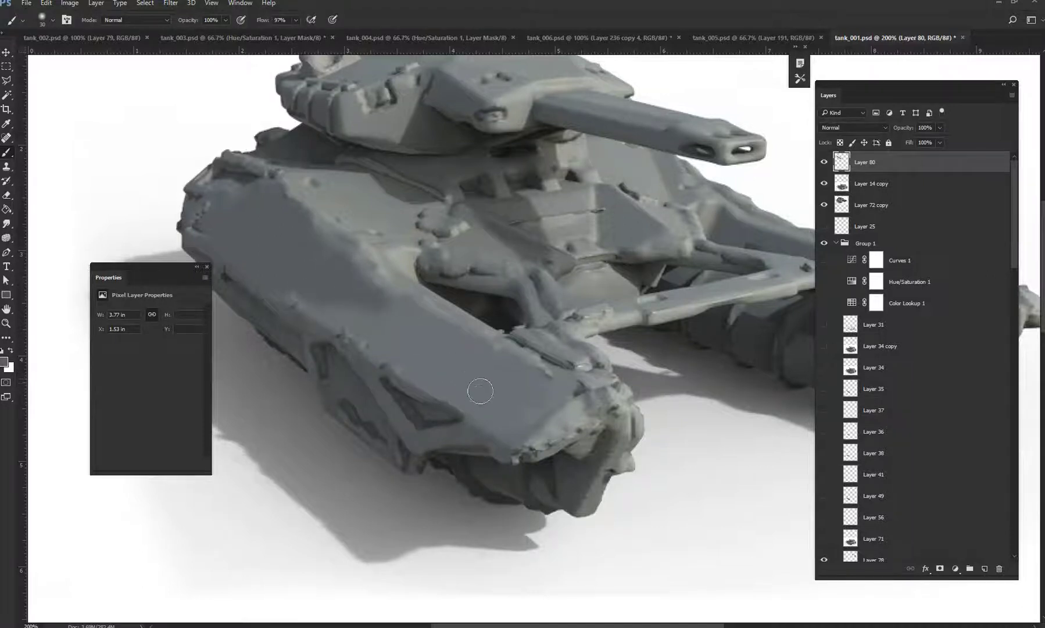
Blend the upper tank's near pod with soft strokes from a 50 px brush at 20% opacity
{"action": "key", "text": "ctrl+minus"}
{"action": "key", "text": "2"}
{"action": "key", "text": "bracketright"}
{"action": "key", "text": "bracketright"}
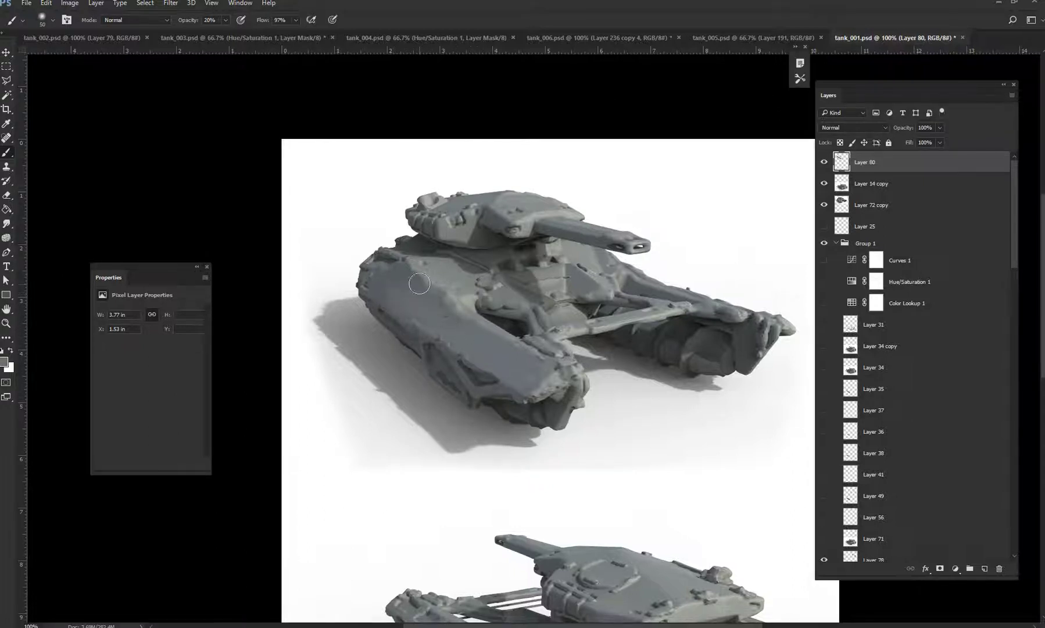
{"action": "left_click_drag", "start_coordinate": [424, 317], "coordinate": [537, 397]}
{"action": "left_click_drag", "start_coordinate": [458, 314], "coordinate": [411, 305]}
{"action": "mouse_move", "coordinate": [343, 279]}
{"action": "left_mouse_down"}
{"action": "mouse_move", "coordinate": [515, 406]}
{"action": "mouse_move", "coordinate": [472, 351]}
{"action": "mouse_move", "coordinate": [347, 259]}
{"action": "left_mouse_up"}
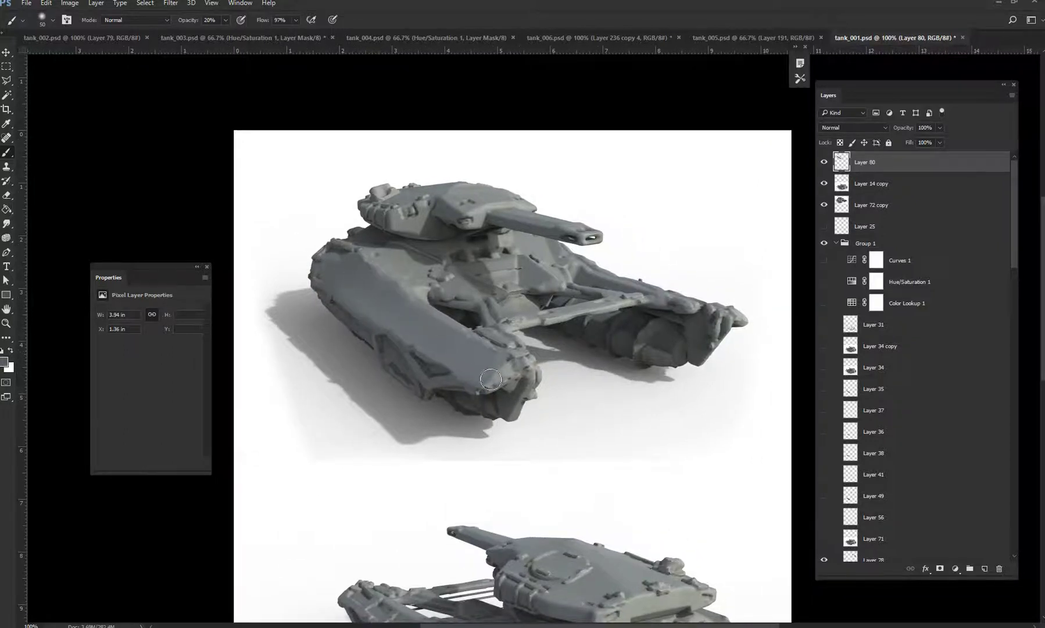
{"action": "scroll", "coordinate": [446, 348], "scroll_direction": "down", "scroll_amount": 5}
{"action": "scroll", "coordinate": [446, 347], "scroll_direction": "right", "scroll_amount": 2}
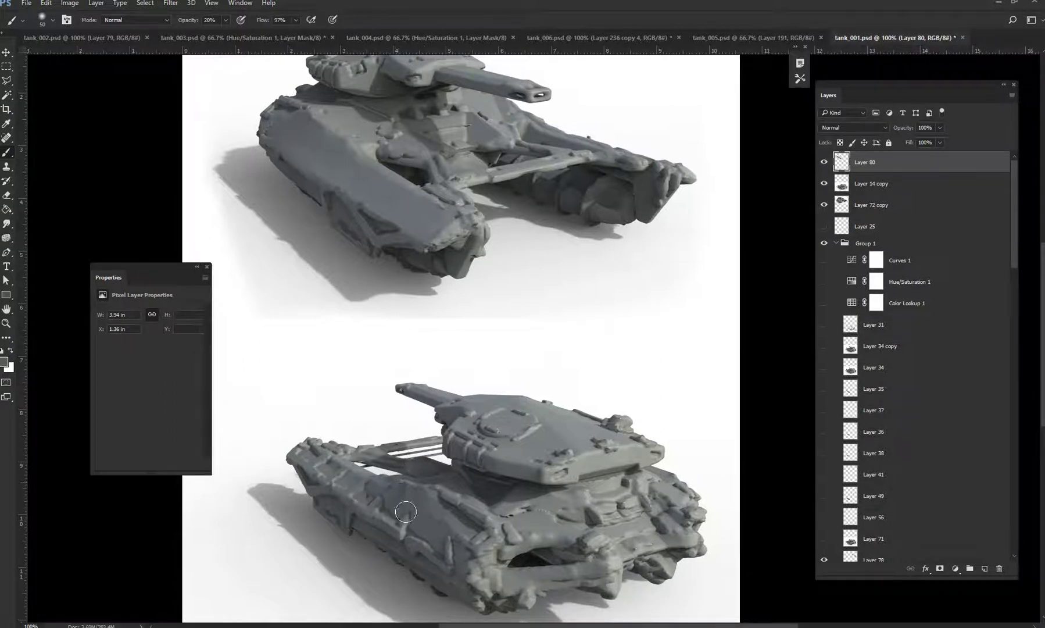
{"action": "left_click_drag", "start_coordinate": [445, 254], "coordinate": [442, 262]}
Add another new layer and smooth the lower tank's side hull with a 15 px brush
{"action": "key", "text": "bracketleft"}
{"action": "key", "text": "ctrl+shift+alt+n"}
{"action": "key", "text": "bracketleft"}
{"action": "key", "text": "bracketleft"}
{"action": "key", "text": "bracketleft"}
{"action": "key", "text": "bracketleft"}
{"action": "key", "text": "bracketleft"}
{"action": "left_click_drag", "start_coordinate": [399, 506], "coordinate": [393, 403]}
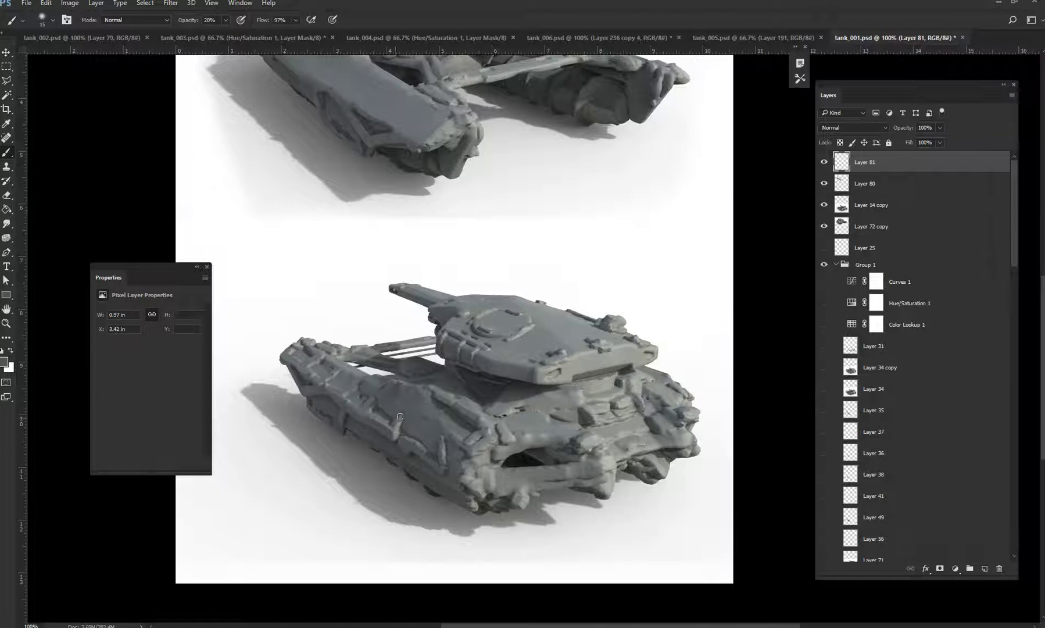
{"action": "mouse_move", "coordinate": [415, 403]}
{"action": "left_mouse_down"}
{"action": "mouse_move", "coordinate": [398, 392]}
{"action": "mouse_move", "coordinate": [417, 395]}
{"action": "left_mouse_up"}
{"action": "left_click_drag", "start_coordinate": [528, 373], "coordinate": [480, 428]}
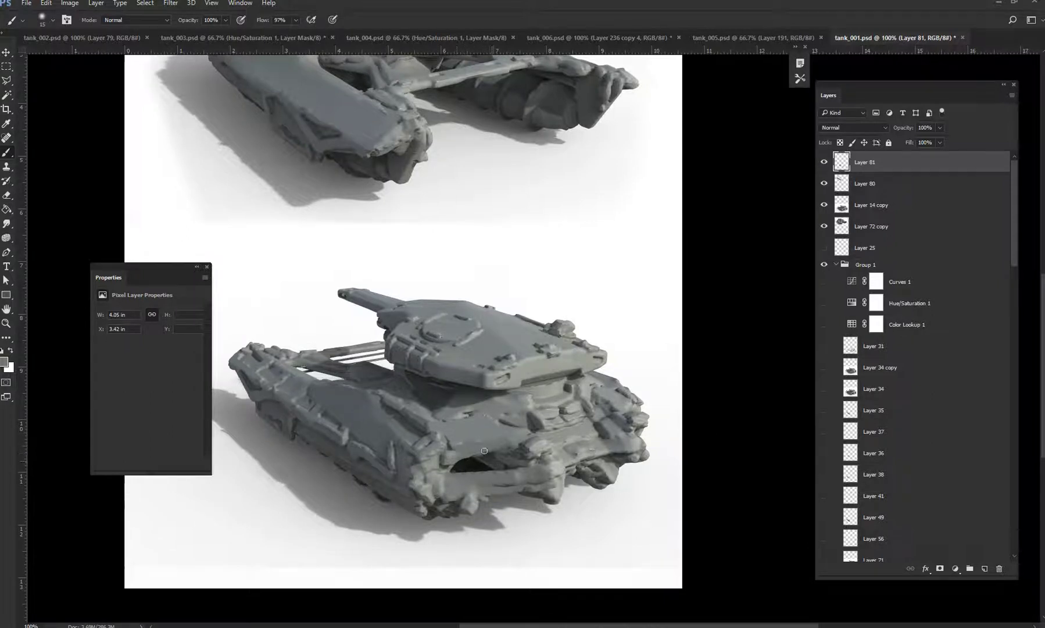
Paint sampled greys along the lower tank's rear deck edge above the dark opening at 30% opacity
{"action": "left_click_drag", "start_coordinate": [462, 448], "coordinate": [492, 448]}
{"action": "left_click", "coordinate": [458, 453], "text": "alt"}
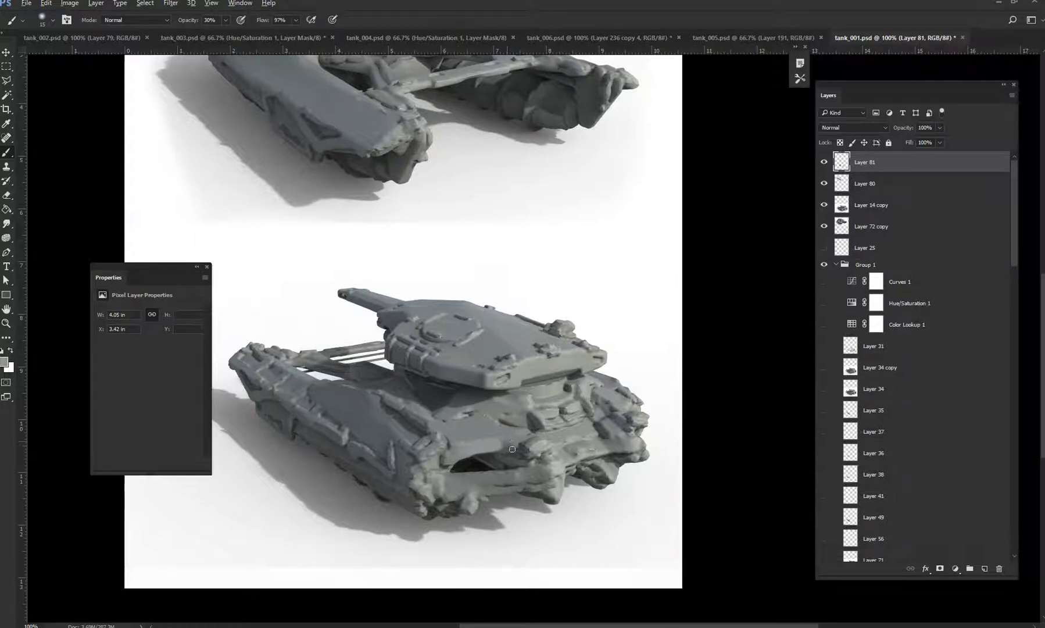
{"action": "left_click_drag", "start_coordinate": [507, 445], "coordinate": [523, 462]}
{"action": "left_click", "coordinate": [450, 463], "text": "alt"}
{"action": "left_click", "coordinate": [434, 460], "text": "alt"}
{"action": "left_click_drag", "start_coordinate": [322, 402], "coordinate": [354, 410]}
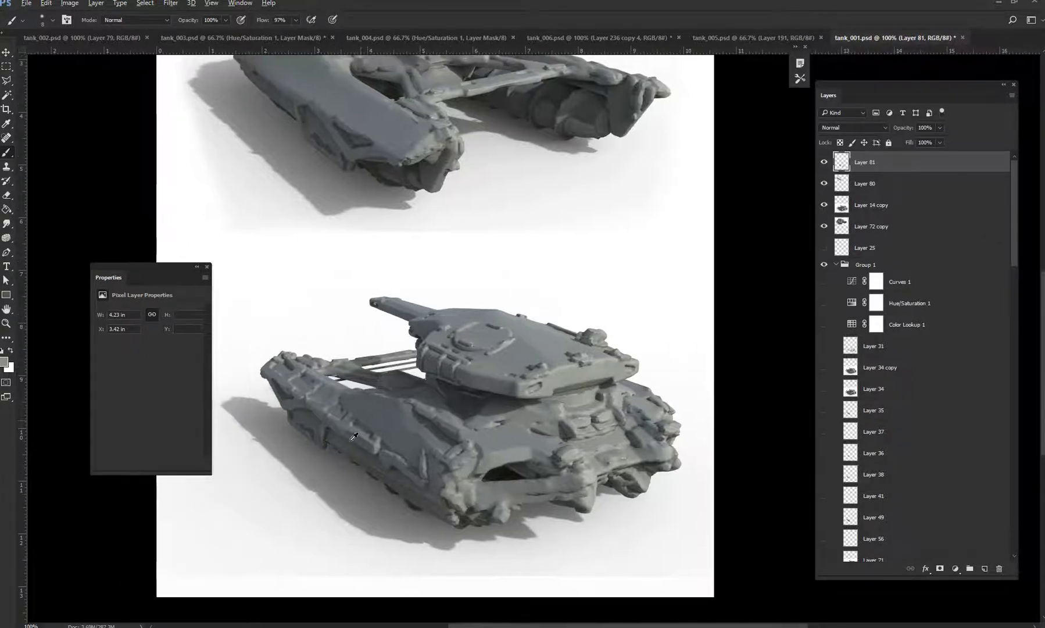
Sample the side hull's grey and paint over the bumps along the lower tank's near pod with a 25 px brush
{"action": "left_click", "coordinate": [317, 397], "text": "alt"}
{"action": "key", "text": "bracketright"}
{"action": "key", "text": "bracketright"}
{"action": "key", "text": "bracketright"}
{"action": "key", "text": "bracketright"}
{"action": "key", "text": "bracketright"}
{"action": "mouse_move", "coordinate": [307, 389]}
{"action": "left_mouse_down"}
{"action": "mouse_move", "coordinate": [326, 409]}
{"action": "mouse_move", "coordinate": [283, 375]}
{"action": "mouse_move", "coordinate": [307, 381]}
{"action": "mouse_move", "coordinate": [364, 439]}
{"action": "left_mouse_up"}
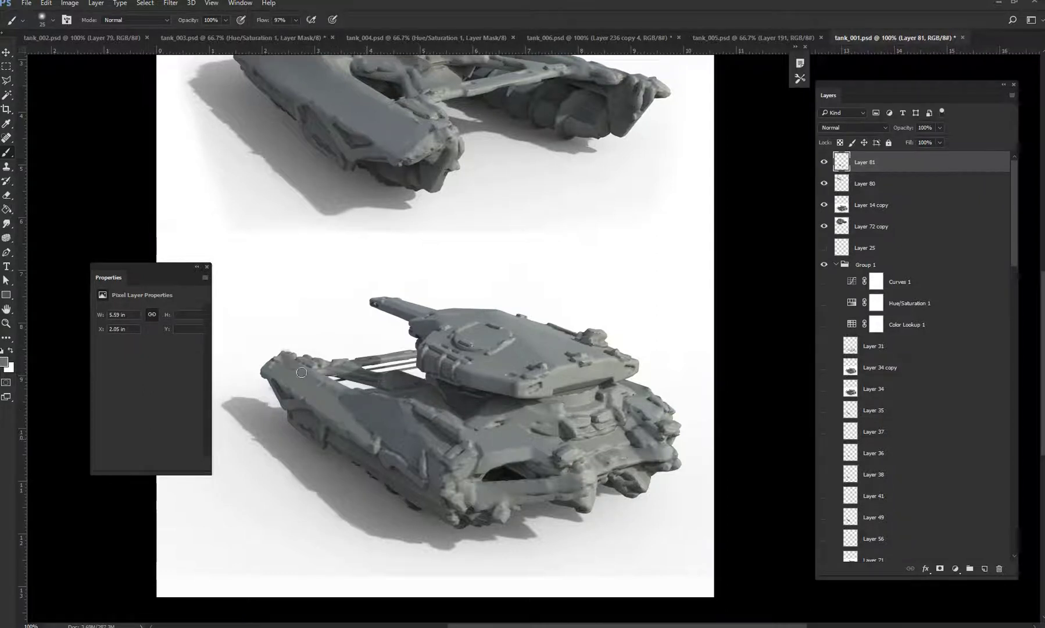
{"action": "mouse_move", "coordinate": [278, 369]}
{"action": "left_mouse_down"}
{"action": "mouse_move", "coordinate": [361, 414]}
{"action": "mouse_move", "coordinate": [380, 461]}
{"action": "left_mouse_up"}
{"action": "left_click_drag", "start_coordinate": [460, 326], "coordinate": [455, 464]}
Switch to tank_002.psd and examine the cleaned-up hull shapes in both tank views
{"action": "key", "text": "ctrl+Tab"}
{"action": "left_click_drag", "start_coordinate": [579, 235], "coordinate": [502, 307]}
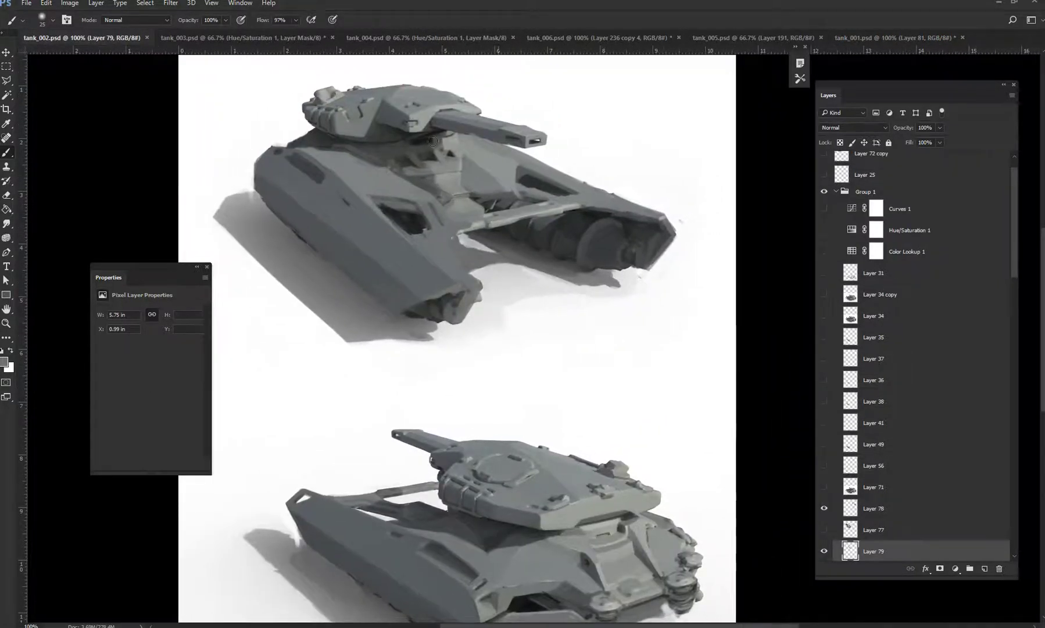
{"action": "left_click_drag", "start_coordinate": [513, 471], "coordinate": [514, 404]}
{"action": "left_click_drag", "start_coordinate": [535, 332], "coordinate": [528, 352]}
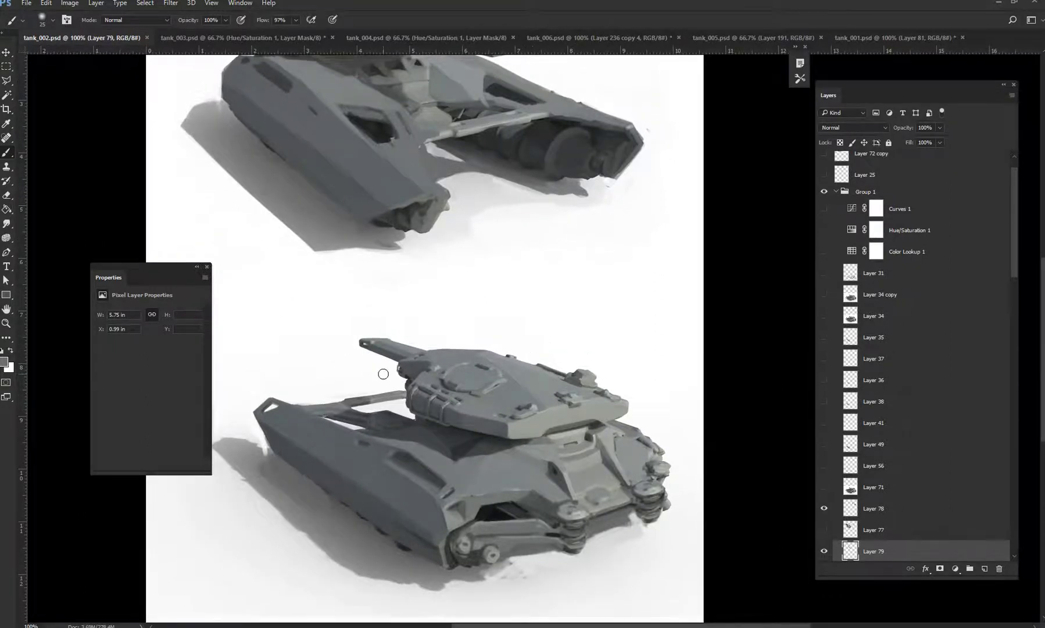
In tank_003.psd, hide the Curves 1 and Hue/Saturation 1 layers and toggle Color Lookup 1 off and on
{"action": "key", "text": "ctrl+Tab"}
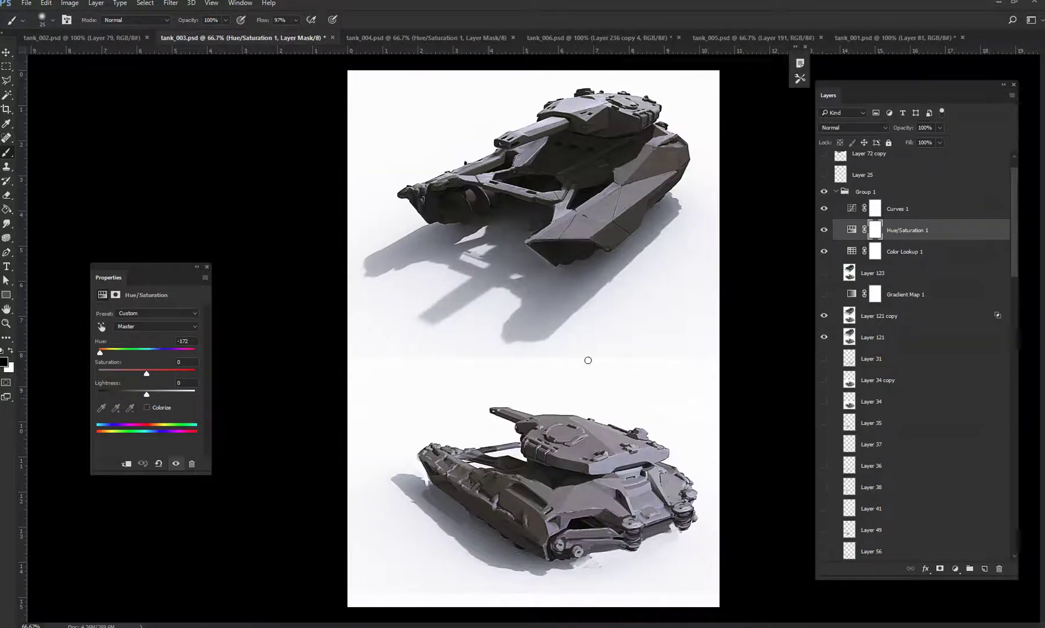
{"action": "key", "text": "v"}
{"action": "key", "text": "alt+bracketleft"}
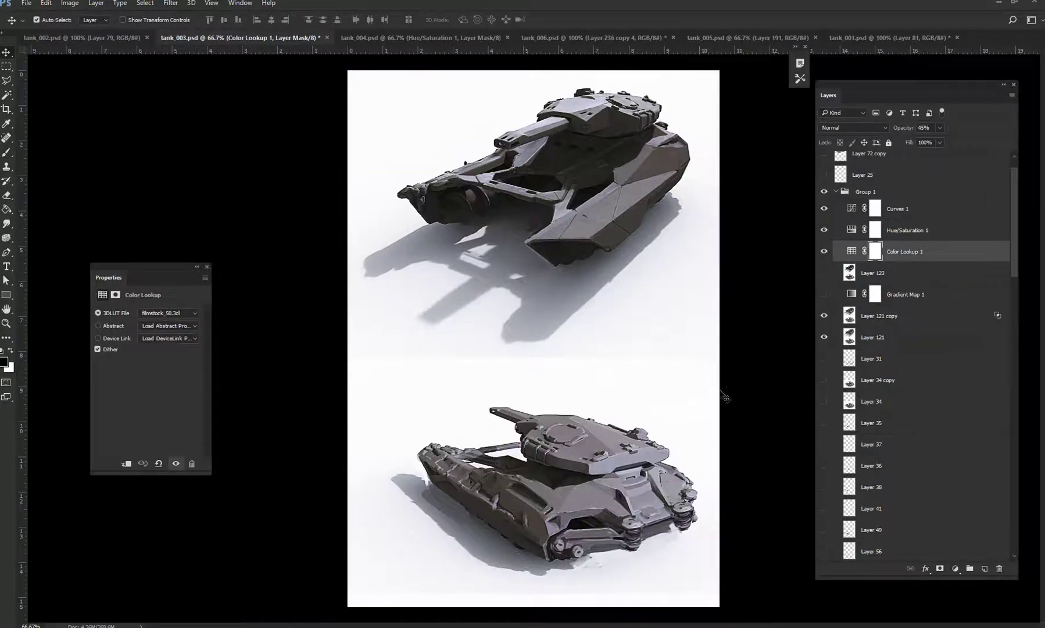
{"action": "left_click", "coordinate": [824, 251]}
{"action": "left_click", "coordinate": [825, 229]}
{"action": "left_click", "coordinate": [824, 251]}
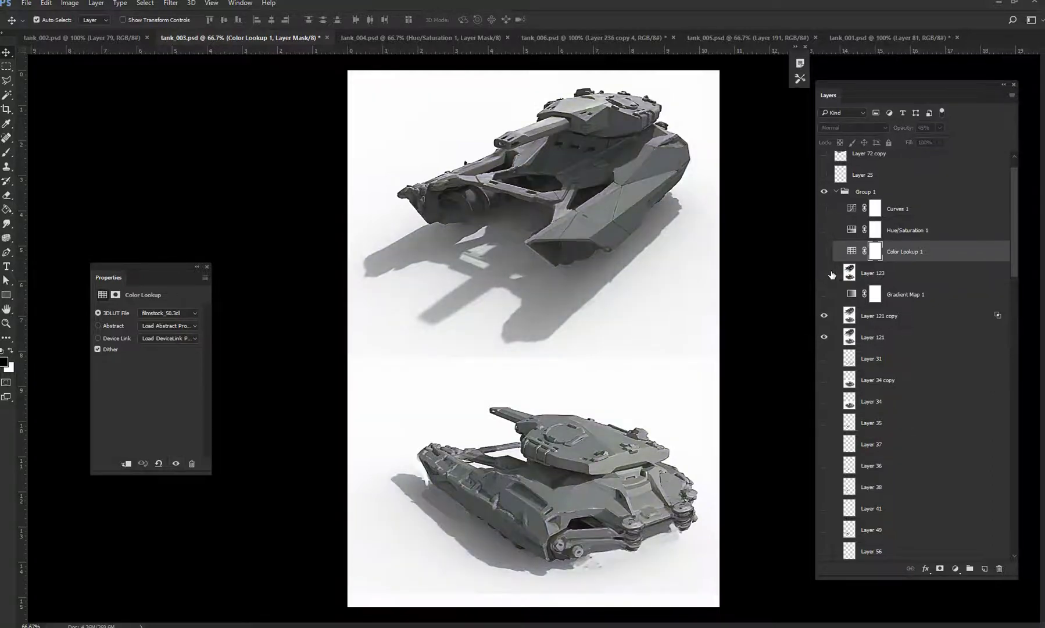
{"action": "left_click", "coordinate": [824, 208]}
Add a second Color Lookup adjustment layer above Color Lookup 1 with no LUT chosen, and hide it
{"action": "left_click", "coordinate": [956, 568]}
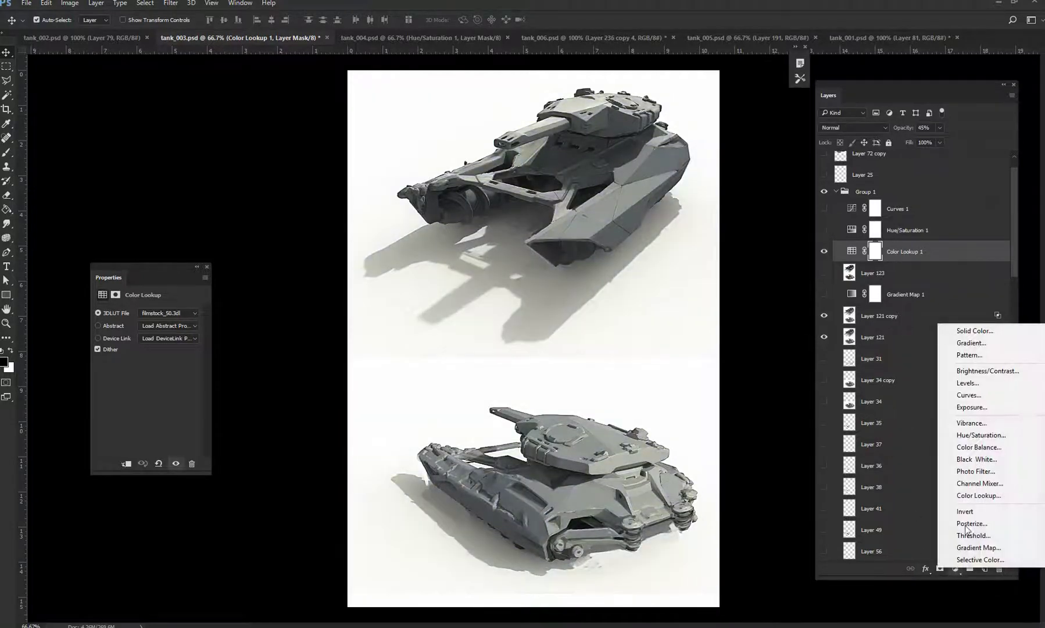
{"action": "left_click", "coordinate": [978, 495]}
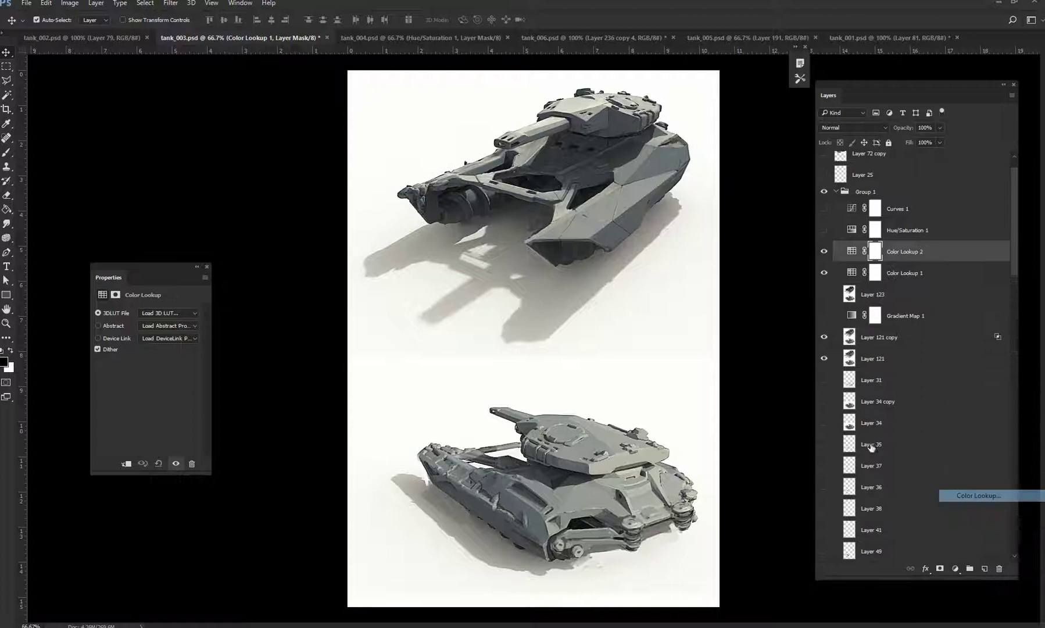
{"action": "left_click", "coordinate": [160, 312]}
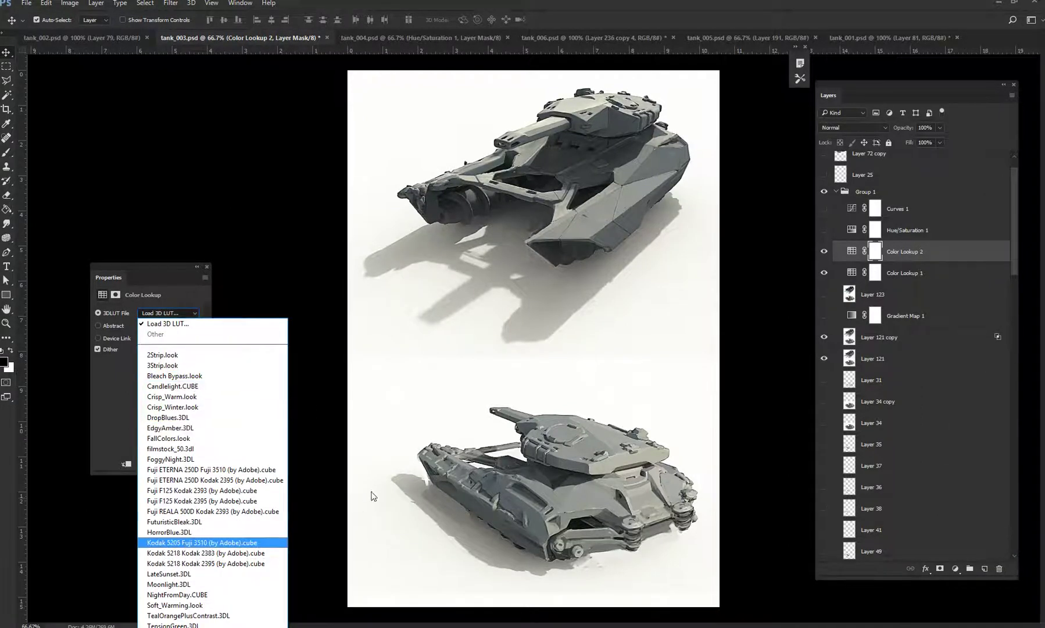
{"action": "left_click", "coordinate": [895, 256]}
{"action": "left_click", "coordinate": [824, 254]}
Select the Color Lookup 1 layer and look through its 3D LUT presets, keeping filmstock_50.3dl
{"action": "left_click", "coordinate": [840, 273]}
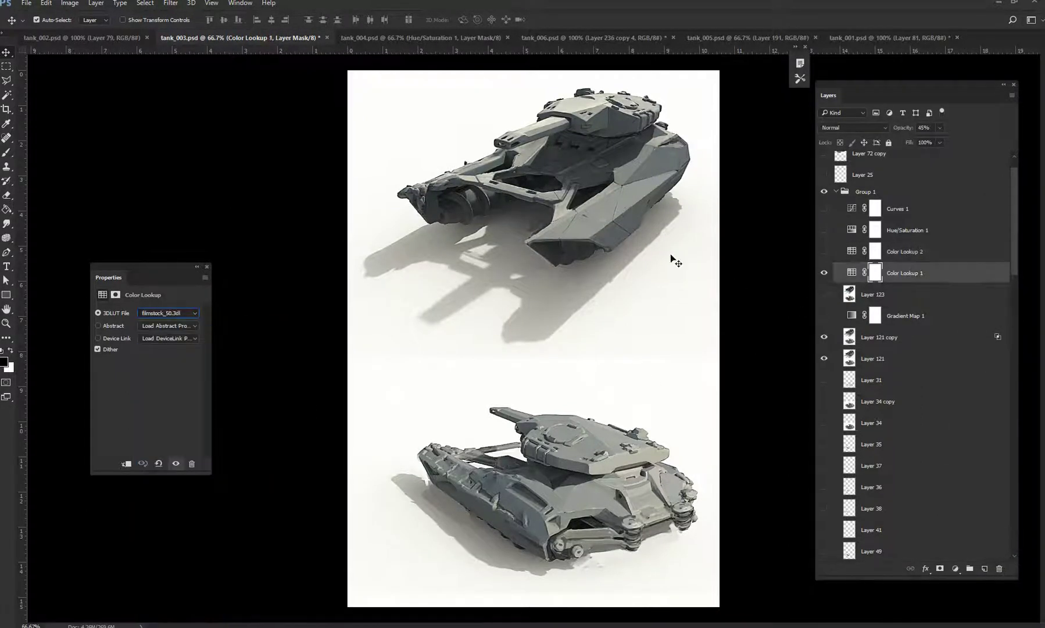
{"action": "left_click", "coordinate": [167, 313]}
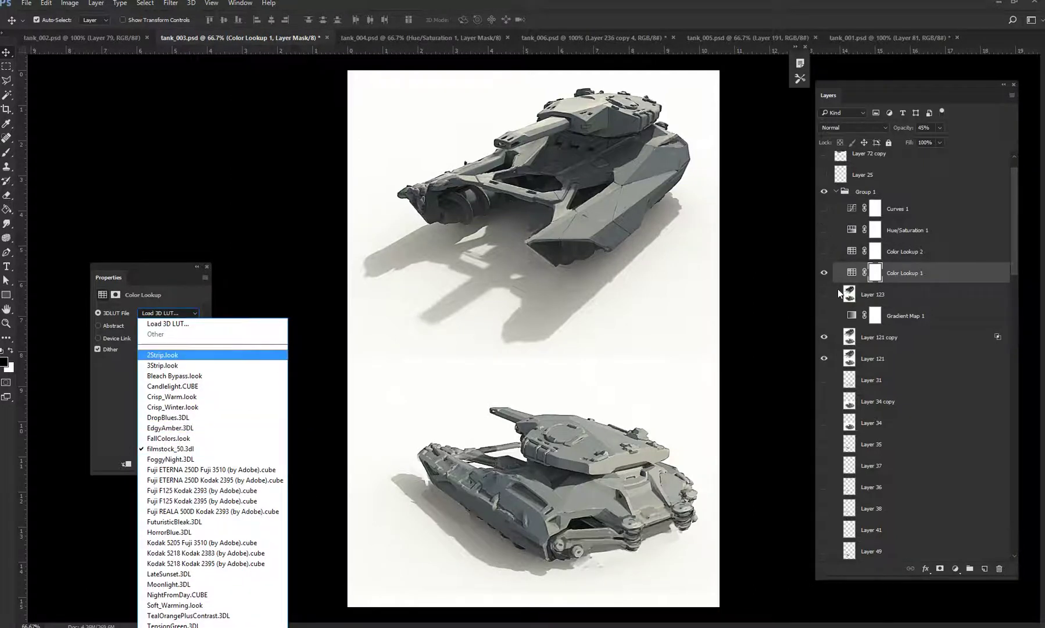
{"action": "left_click", "coordinate": [846, 274]}
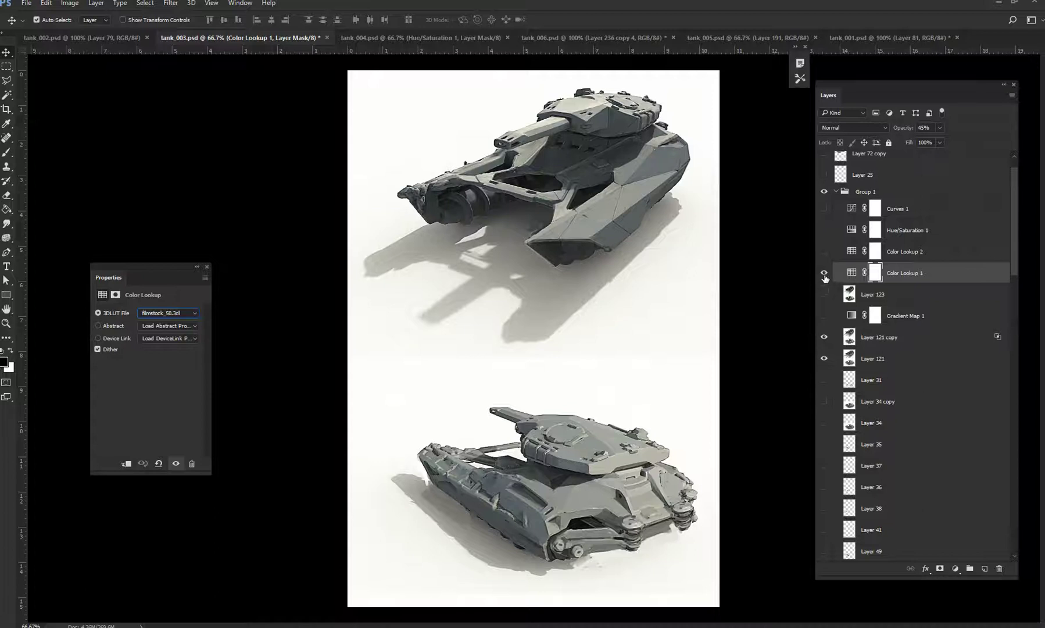
Show the Hue/Saturation 1 and Curves 1 layers, compare the image with and without the curve, and select Curves 1
{"action": "left_click", "coordinate": [824, 230]}
{"action": "left_click", "coordinate": [848, 235]}
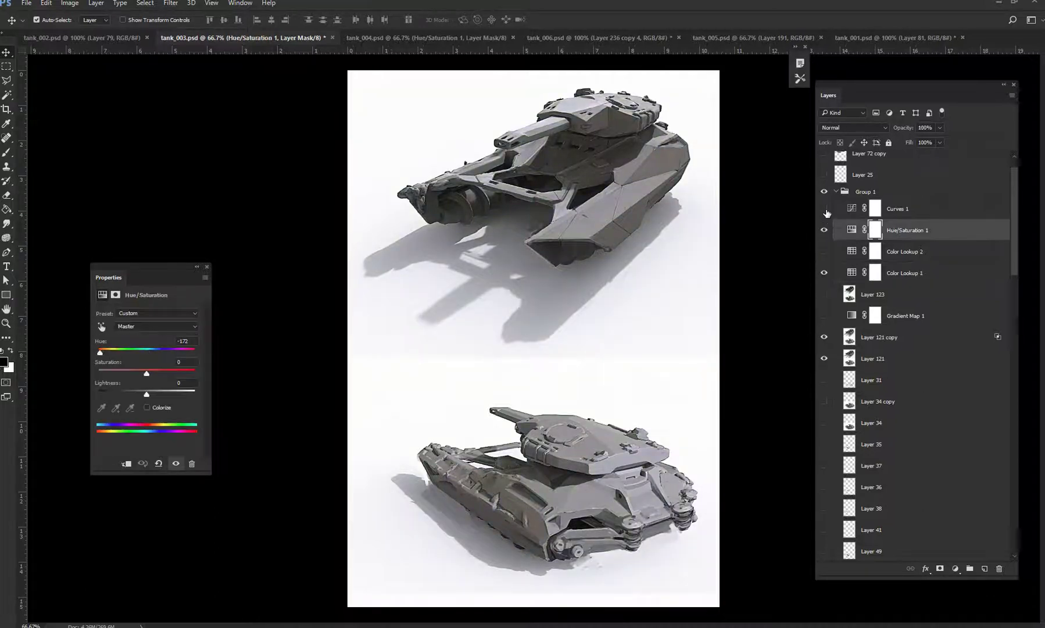
{"action": "left_click", "coordinate": [825, 209]}
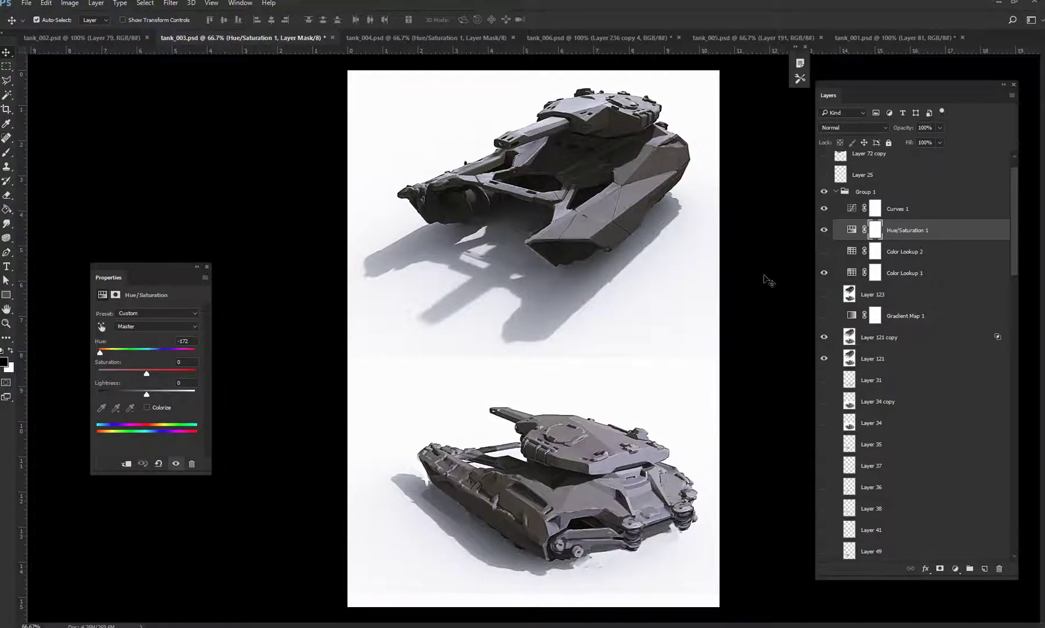
{"action": "left_click", "coordinate": [824, 209]}
{"action": "left_click", "coordinate": [824, 209]}
{"action": "left_click", "coordinate": [842, 213]}
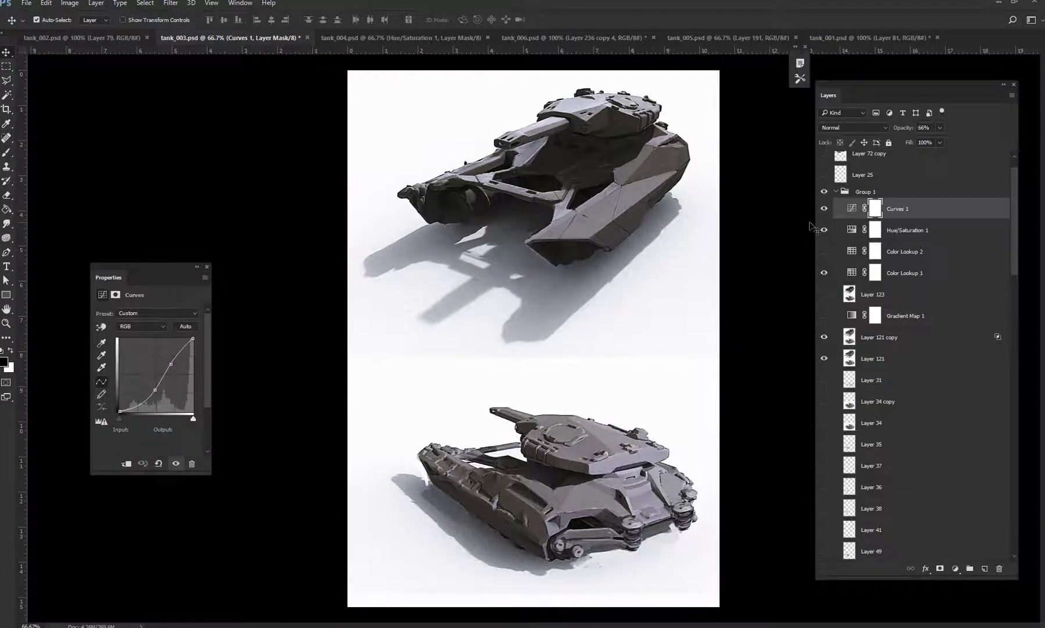
Hide the Curves 1 layer in tank_003.psd and inspect the upper tank at 100% without it
{"action": "left_click", "coordinate": [823, 212]}
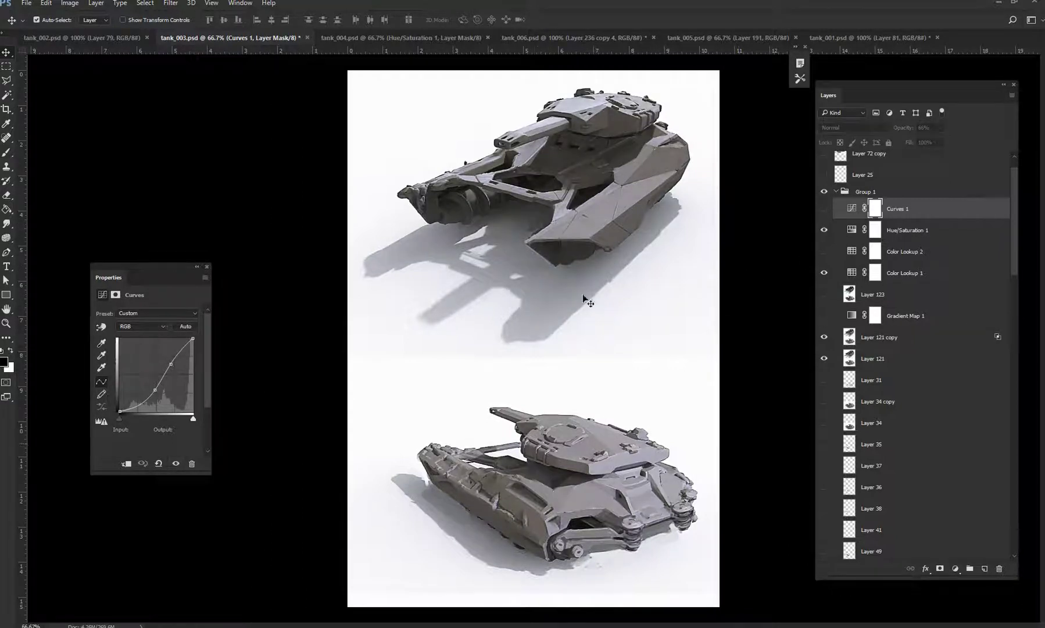
{"action": "key", "text": "ctrl+plus"}
{"action": "left_click_drag", "start_coordinate": [625, 206], "coordinate": [589, 329]}
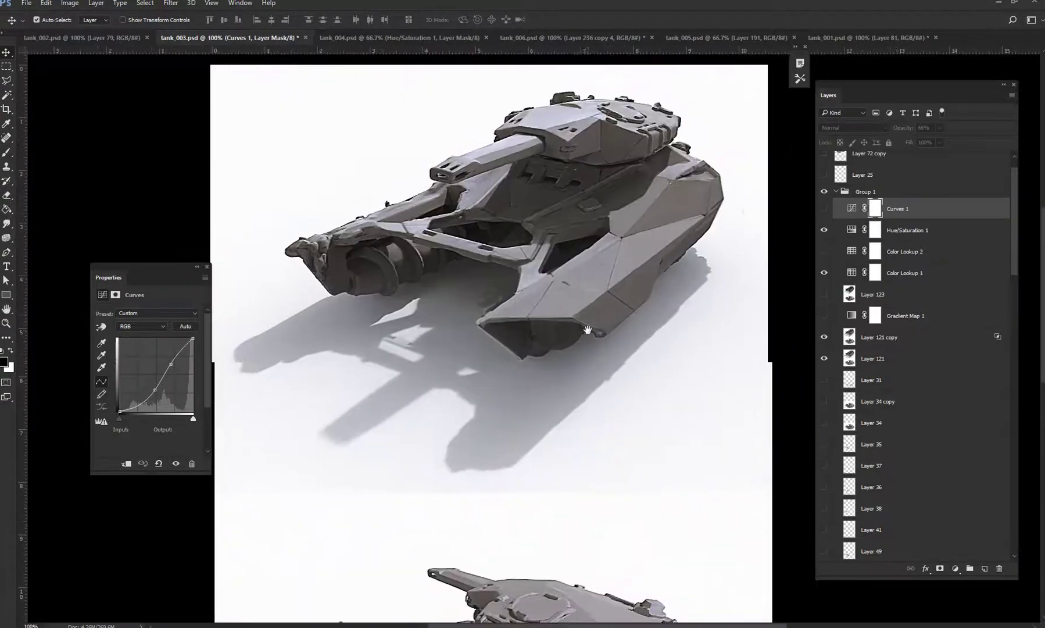
Examine the tank renderings in tank_004.psd and tank_006.psd at 100%, comparing the rough and the detailed versions
{"action": "key", "text": "ctrl+Tab"}
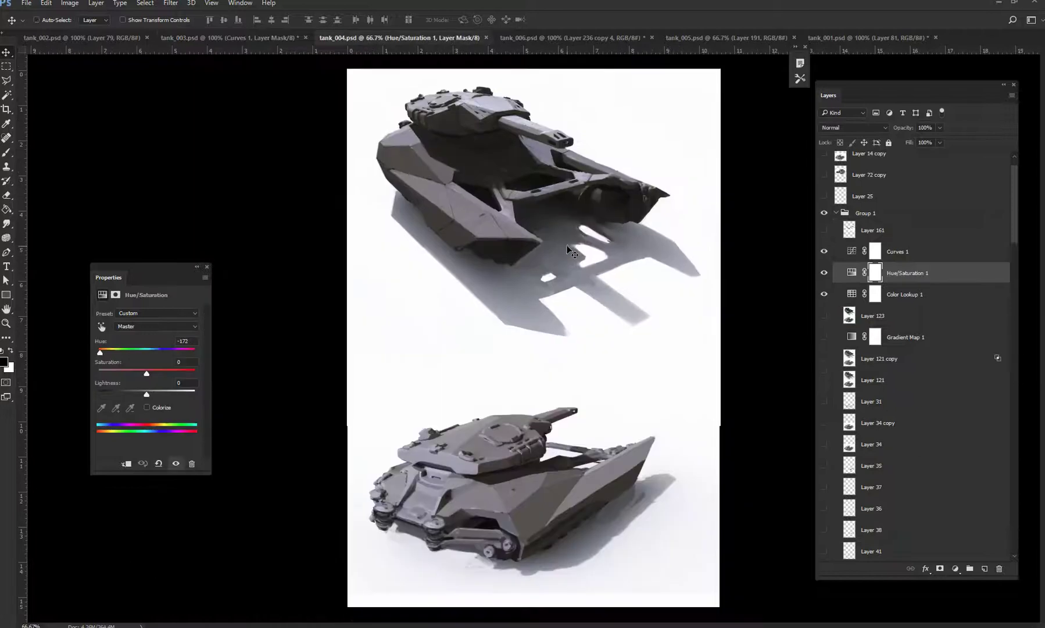
{"action": "key", "text": "ctrl+plus"}
{"action": "scroll", "coordinate": [525, 294], "scroll_direction": "up", "scroll_amount": 3}
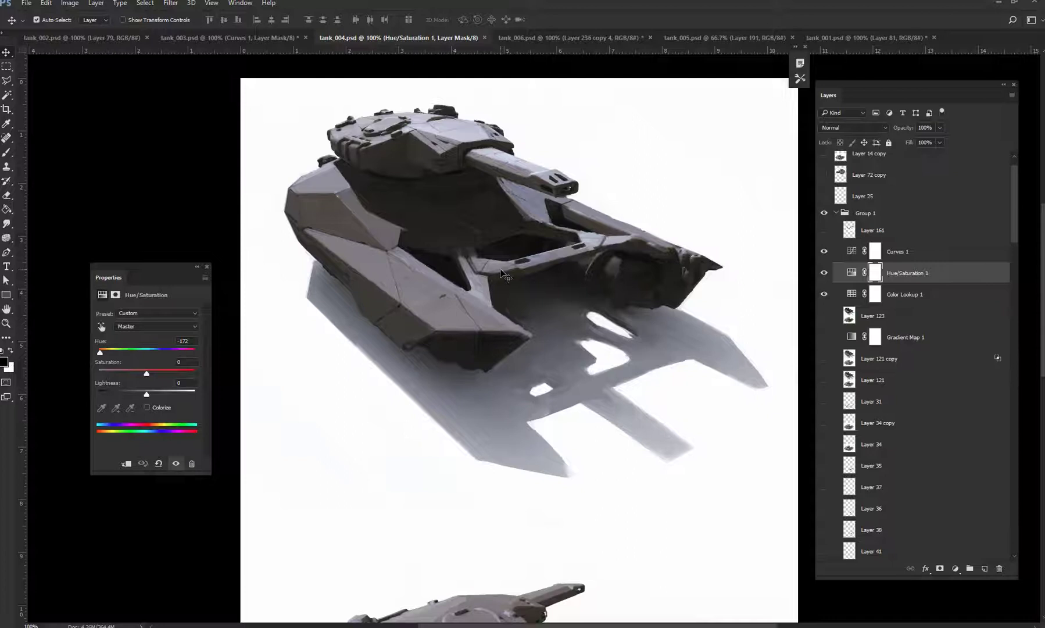
{"action": "left_click_drag", "start_coordinate": [607, 410], "coordinate": [576, 389]}
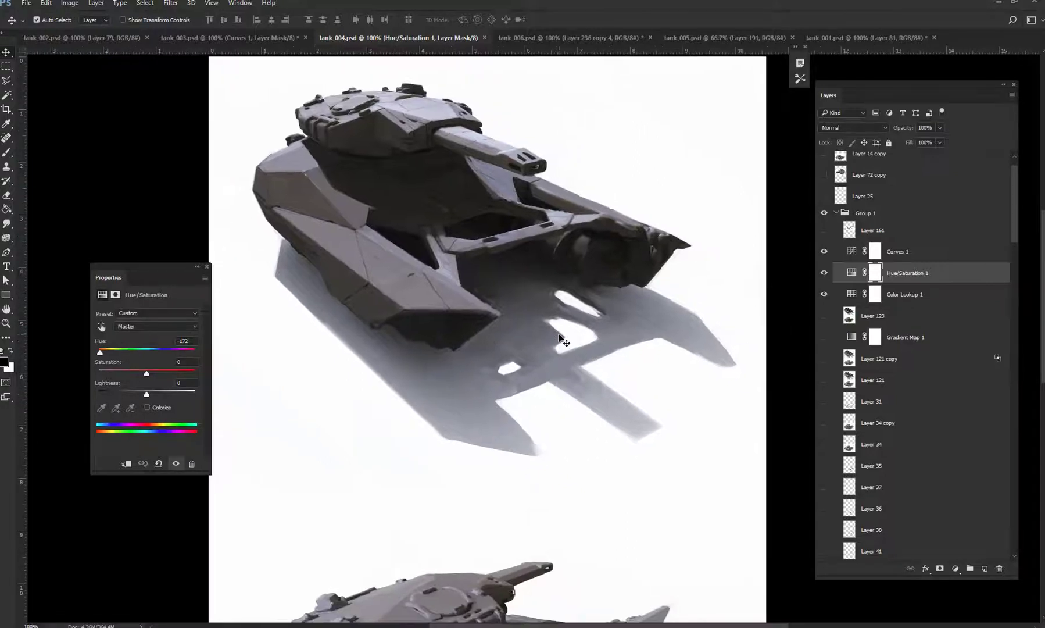
{"action": "key", "text": "ctrl+Tab"}
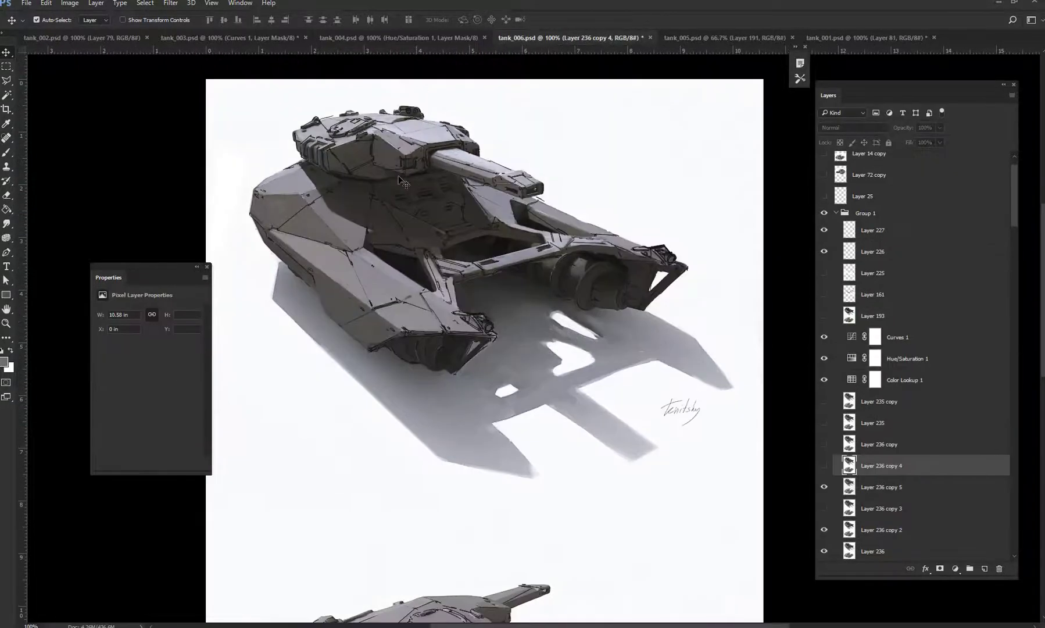
{"action": "scroll", "coordinate": [490, 460], "scroll_direction": "down", "scroll_amount": 2}
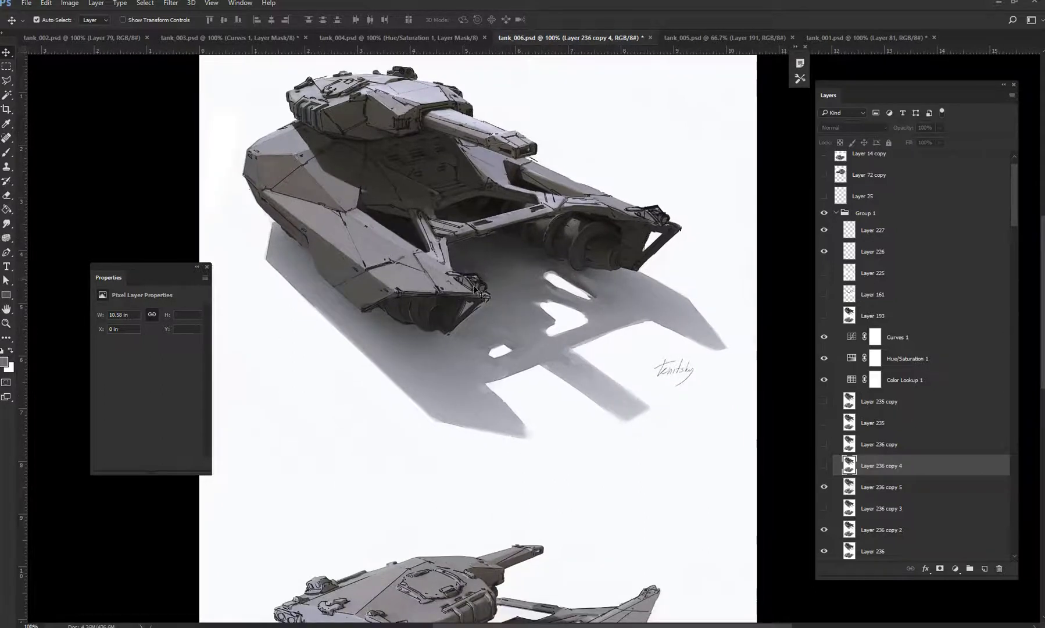
{"action": "scroll", "coordinate": [423, 216], "scroll_direction": "up", "scroll_amount": 2}
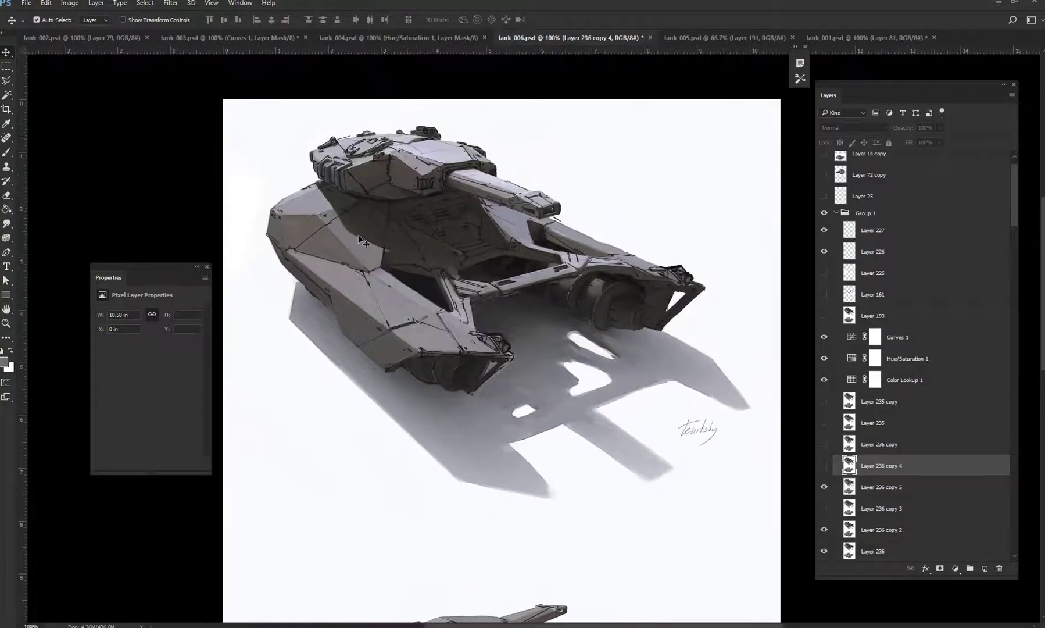
{"action": "left_click_drag", "start_coordinate": [468, 471], "coordinate": [457, 330]}
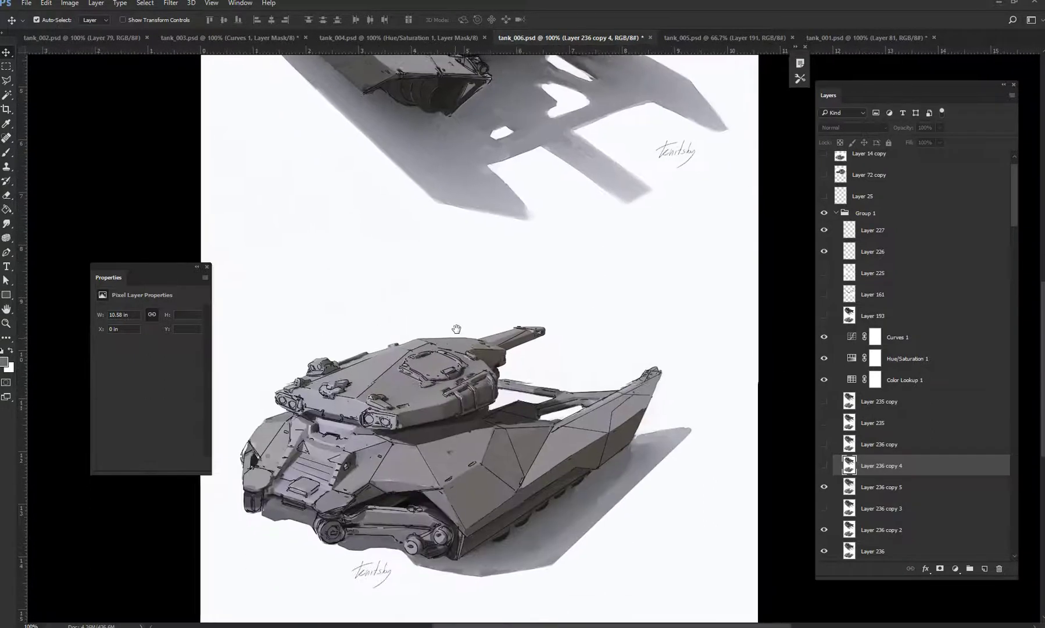
{"action": "left_click_drag", "start_coordinate": [471, 289], "coordinate": [464, 309]}
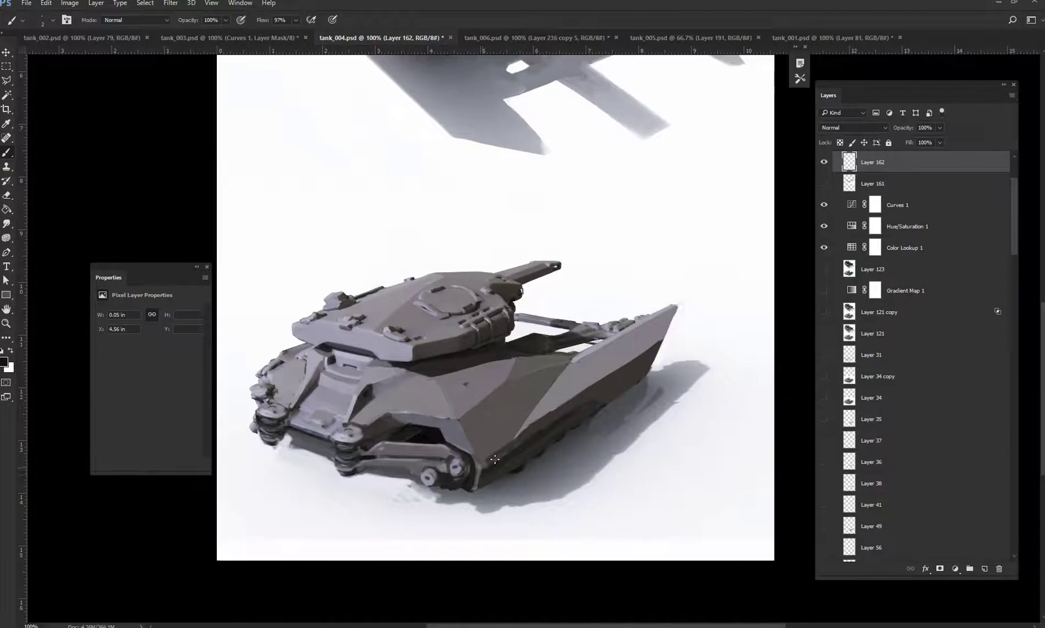
On Layer 162 of tank_004.psd, paint thin black panel lines along the lower tank's side armour facets, rear tip and hull edge
{"action": "left_click_drag", "start_coordinate": [482, 467], "coordinate": [460, 422]}
{"action": "left_click_drag", "start_coordinate": [505, 384], "coordinate": [462, 416]}
{"action": "left_click_drag", "start_coordinate": [490, 457], "coordinate": [505, 384]}
{"action": "mouse_move", "coordinate": [582, 356]}
{"action": "left_mouse_down"}
{"action": "mouse_move", "coordinate": [674, 306]}
{"action": "mouse_move", "coordinate": [572, 361]}
{"action": "left_mouse_up"}
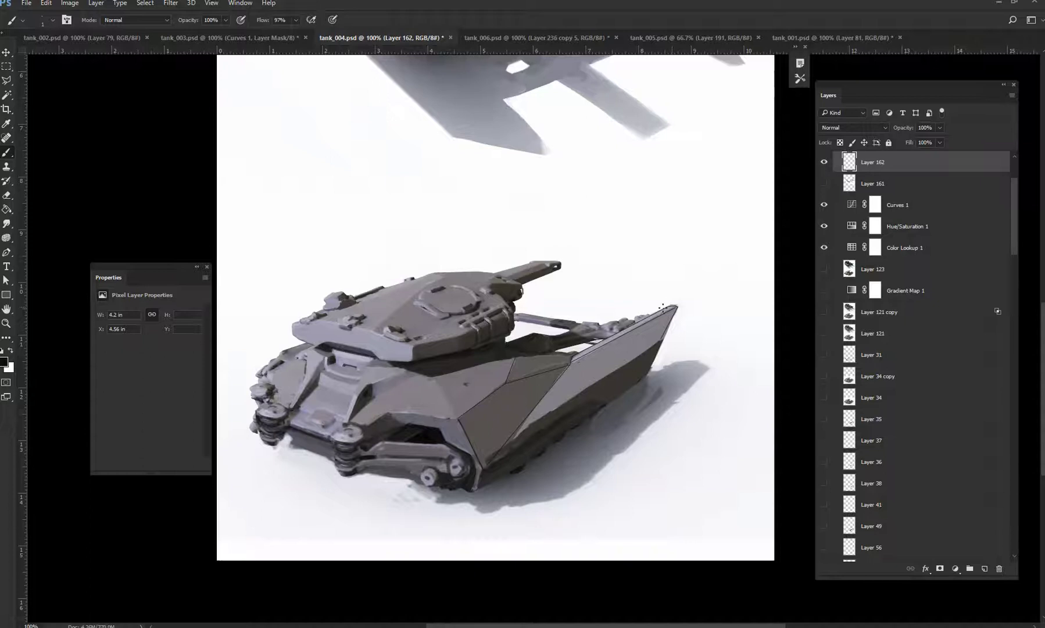
{"action": "mouse_move", "coordinate": [660, 312]}
{"action": "left_mouse_down"}
{"action": "mouse_move", "coordinate": [676, 300]}
{"action": "mouse_move", "coordinate": [650, 314]}
{"action": "mouse_move", "coordinate": [674, 304]}
{"action": "left_mouse_up"}
{"action": "mouse_move", "coordinate": [457, 418]}
{"action": "left_mouse_down"}
{"action": "mouse_move", "coordinate": [429, 377]}
{"action": "mouse_move", "coordinate": [376, 396]}
{"action": "left_mouse_up"}
{"action": "left_click_drag", "start_coordinate": [453, 419], "coordinate": [385, 411]}
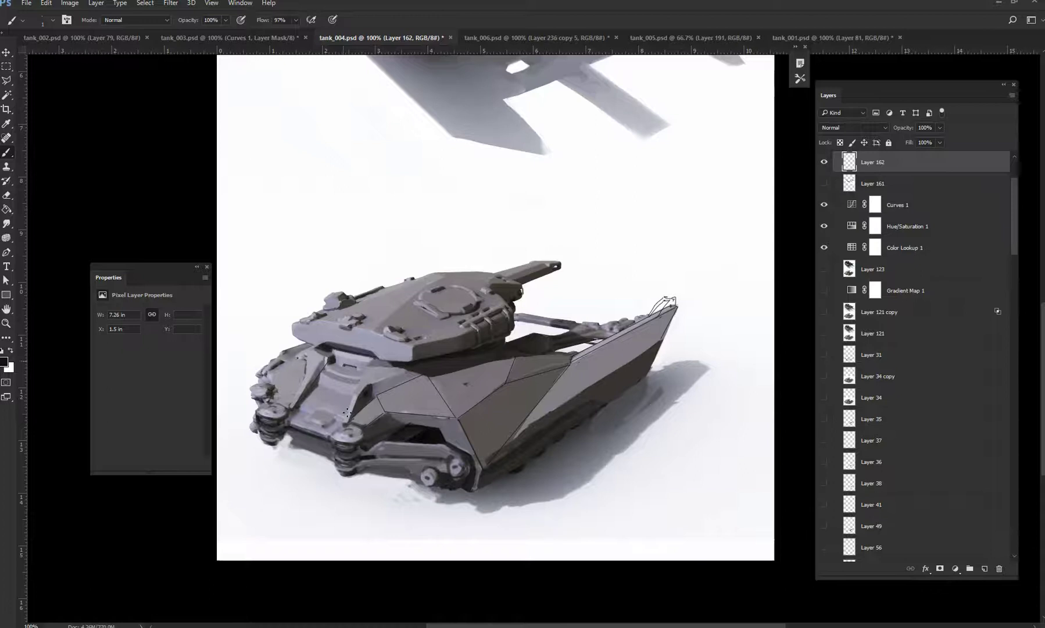
Paint thin black lines on the lower tank's front hull plates and outline the headlight panels at the turret's front
{"action": "left_click", "coordinate": [359, 383], "text": "shift"}
{"action": "left_click_drag", "start_coordinate": [370, 384], "coordinate": [405, 375]}
{"action": "left_click_drag", "start_coordinate": [377, 339], "coordinate": [381, 352]}
{"action": "mouse_move", "coordinate": [377, 339]}
{"action": "left_mouse_down"}
{"action": "mouse_move", "coordinate": [405, 347]}
{"action": "mouse_move", "coordinate": [405, 360]}
{"action": "left_mouse_up"}
{"action": "left_click_drag", "start_coordinate": [386, 346], "coordinate": [406, 338]}
{"action": "left_click_drag", "start_coordinate": [296, 327], "coordinate": [329, 343]}
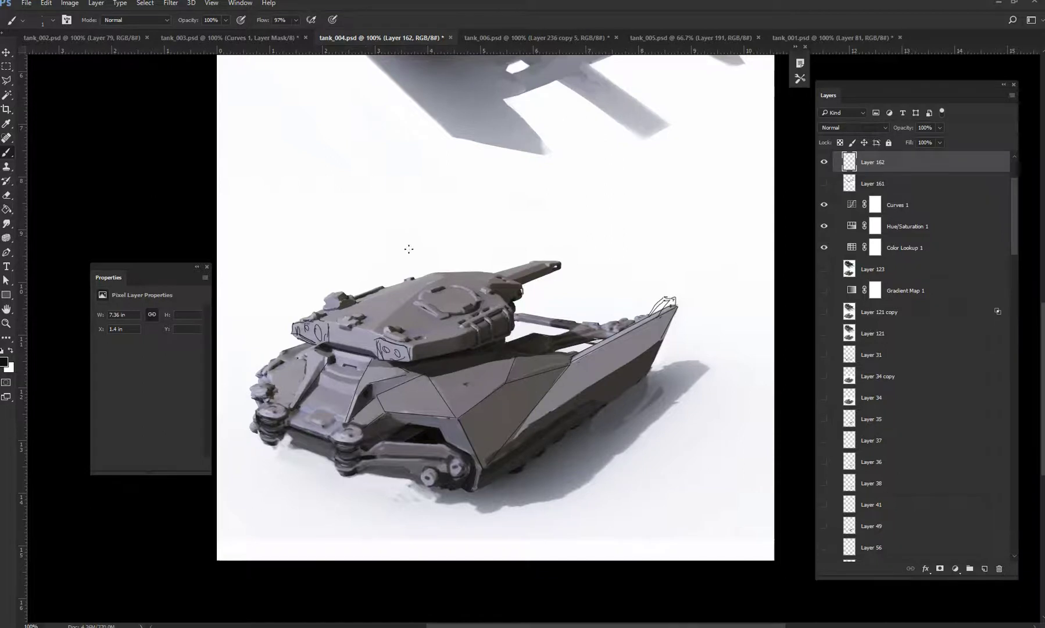
Line the lower tank's turret top edges, the far front hull plate and the round front wheel parts
{"action": "mouse_move", "coordinate": [378, 328]}
{"action": "left_mouse_down"}
{"action": "mouse_move", "coordinate": [436, 276]}
{"action": "mouse_move", "coordinate": [325, 313]}
{"action": "left_mouse_up"}
{"action": "left_click_drag", "start_coordinate": [308, 370], "coordinate": [294, 399]}
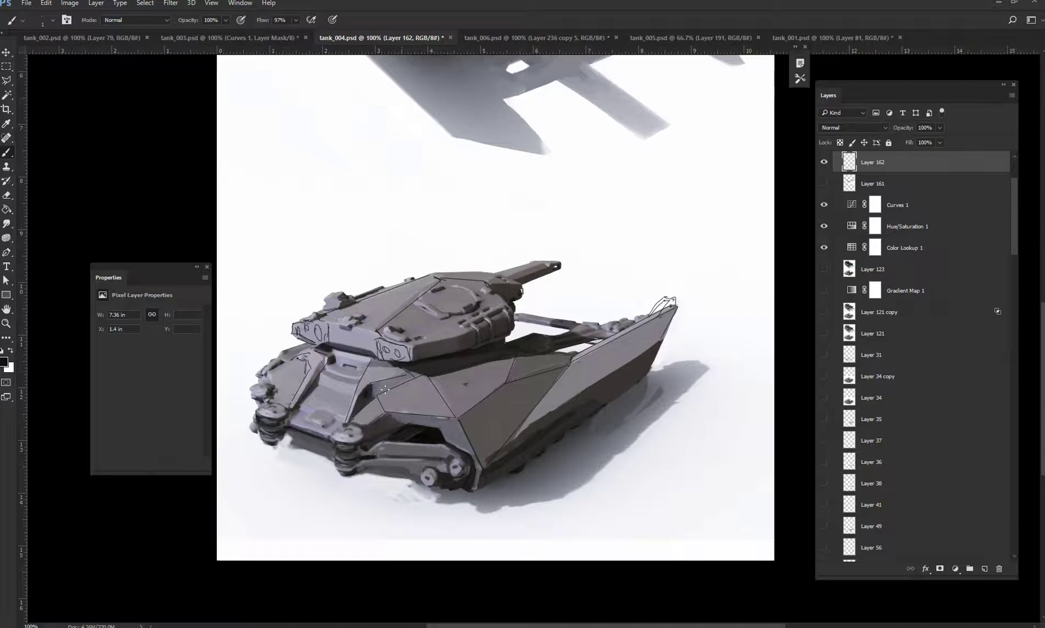
{"action": "left_click_drag", "start_coordinate": [298, 398], "coordinate": [324, 359]}
{"action": "left_click_drag", "start_coordinate": [364, 431], "coordinate": [337, 433]}
{"action": "left_click_drag", "start_coordinate": [281, 406], "coordinate": [261, 414]}
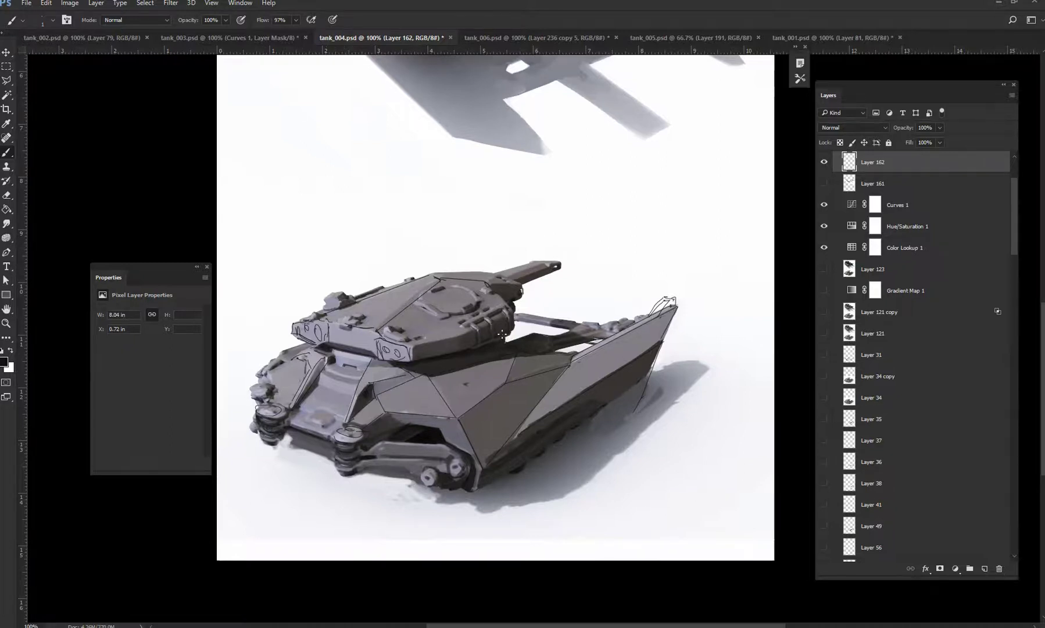
Select the area around the lower tank and make a merged copy of it on a new layer above Layer 162
{"action": "left_click_drag", "start_coordinate": [356, 101], "coordinate": [352, 105]}
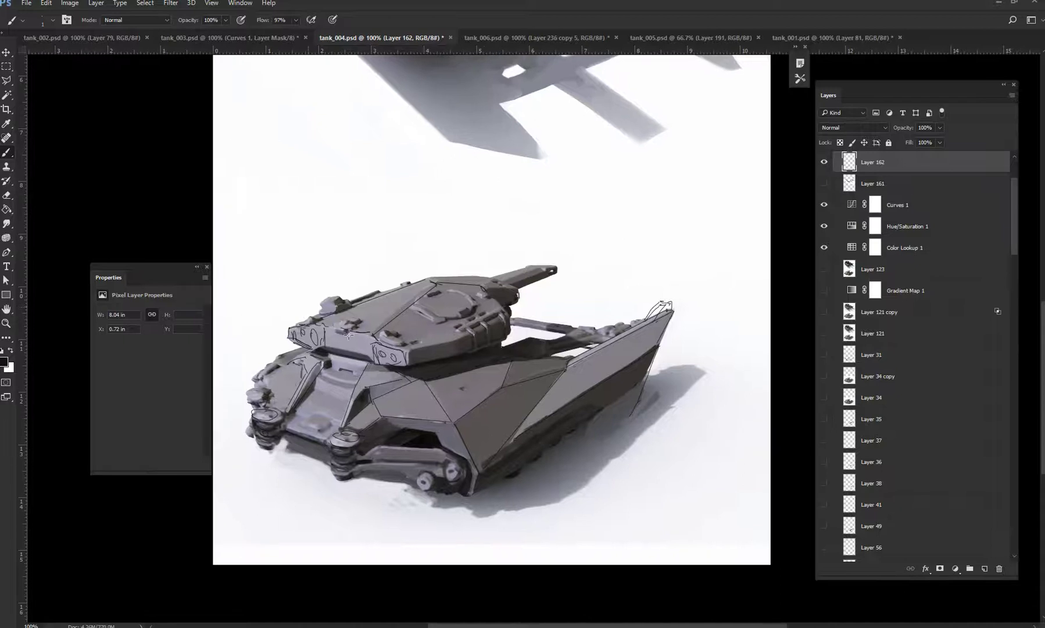
{"action": "key", "text": "m"}
{"action": "mouse_move", "coordinate": [224, 229]}
{"action": "left_mouse_down"}
{"action": "mouse_move", "coordinate": [473, 443]}
{"action": "mouse_move", "coordinate": [738, 534]}
{"action": "left_mouse_up"}
{"action": "key", "text": "ctrl+d"}
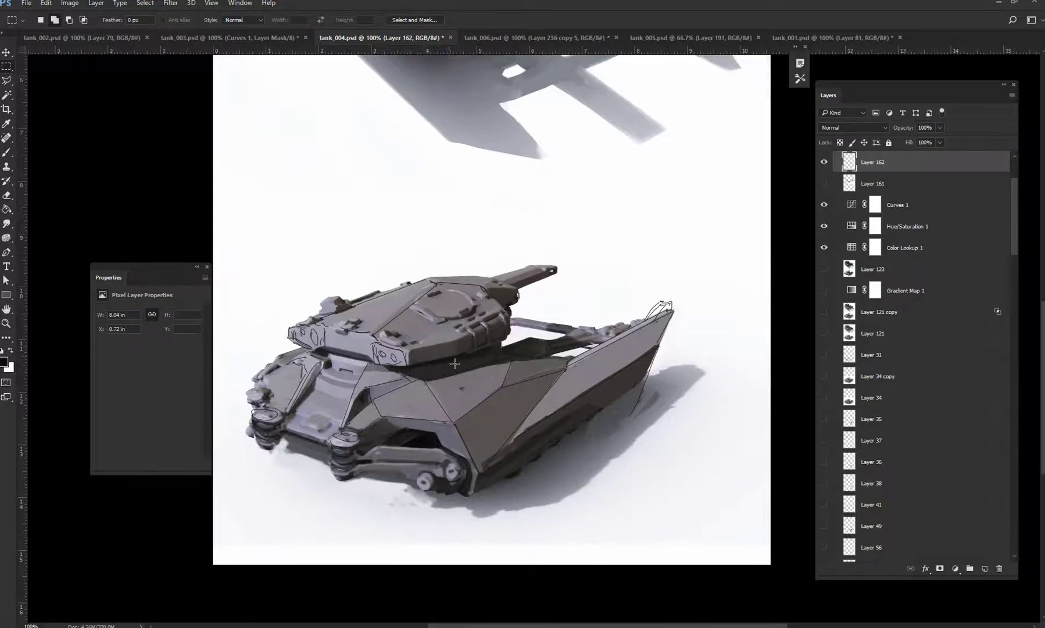
{"action": "key", "text": "ctrl+shift+alt+e"}
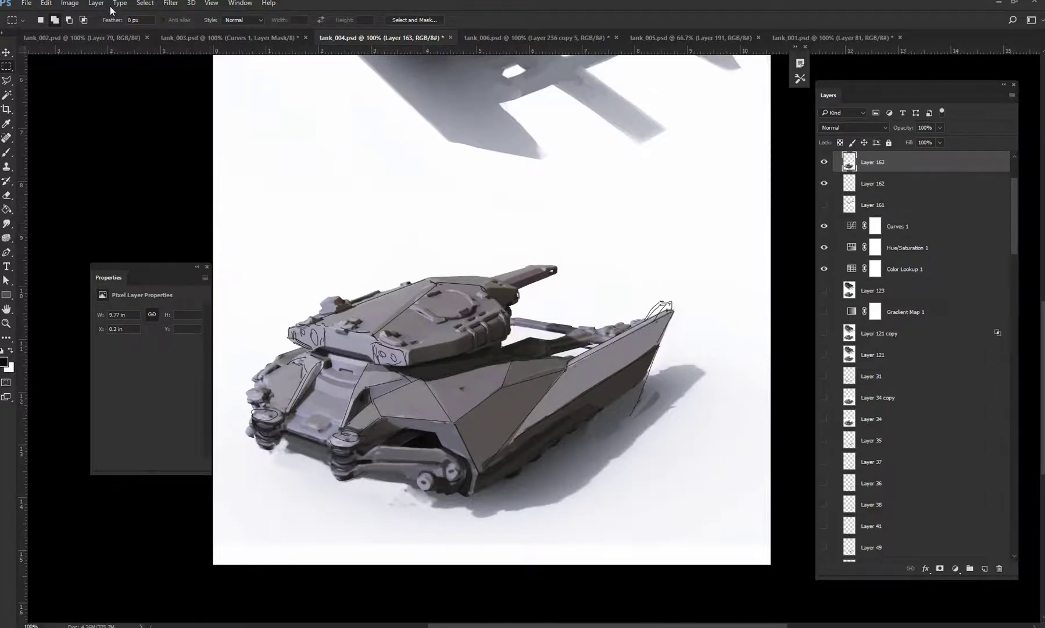
Sharpen the merged tank layer with Unsharp Mask at amount 500%, radius 0.5 pixels and threshold 0
{"action": "left_click", "coordinate": [170, 5]}
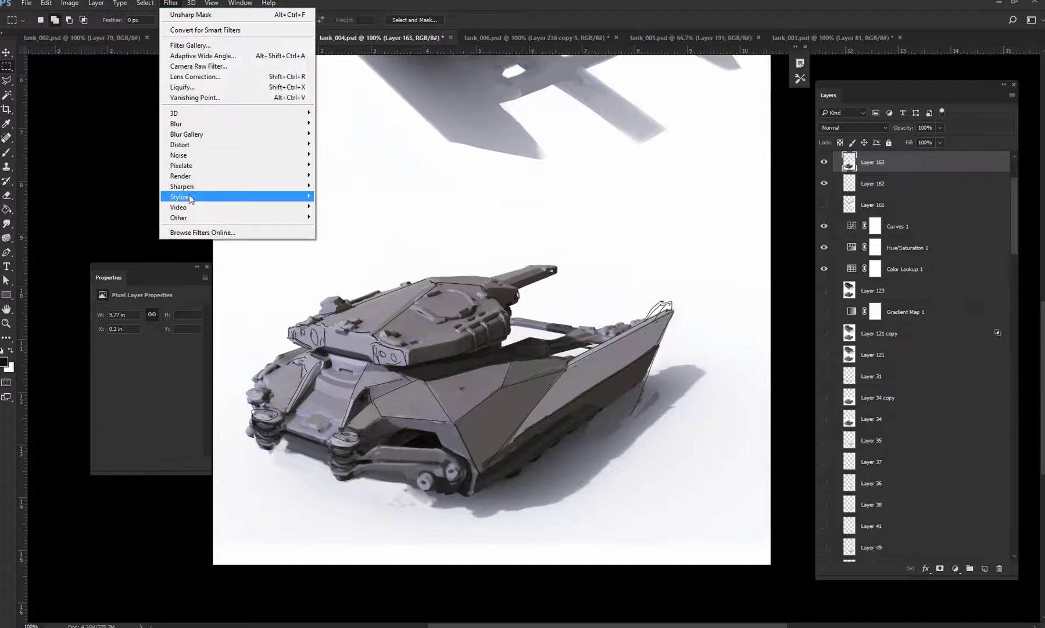
{"action": "mouse_move", "coordinate": [175, 187]}
{"action": "left_click", "coordinate": [124, 237]}
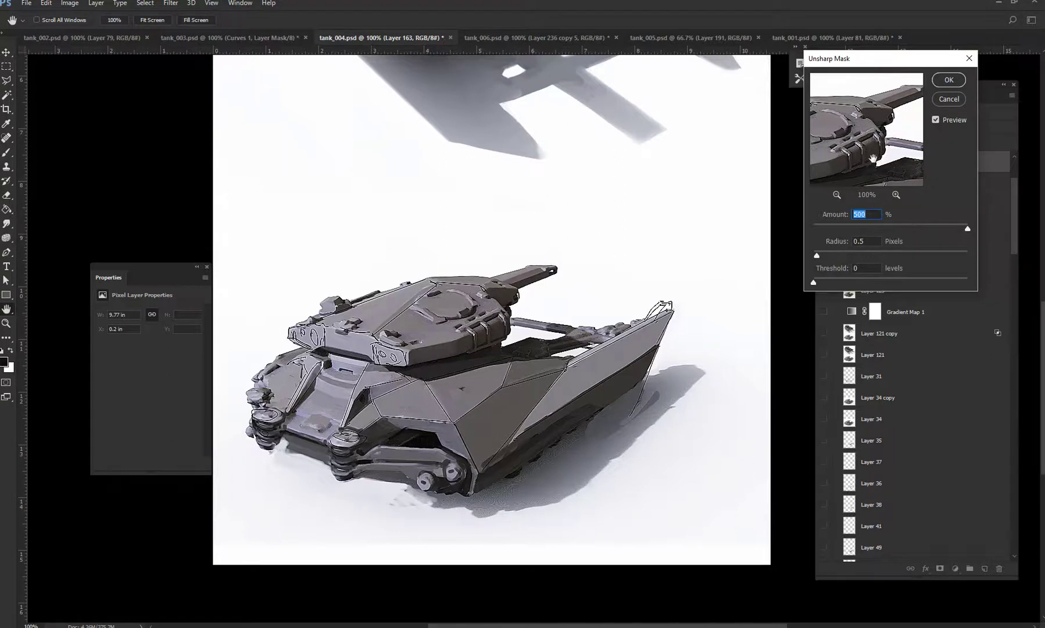
{"action": "left_click", "coordinate": [949, 81]}
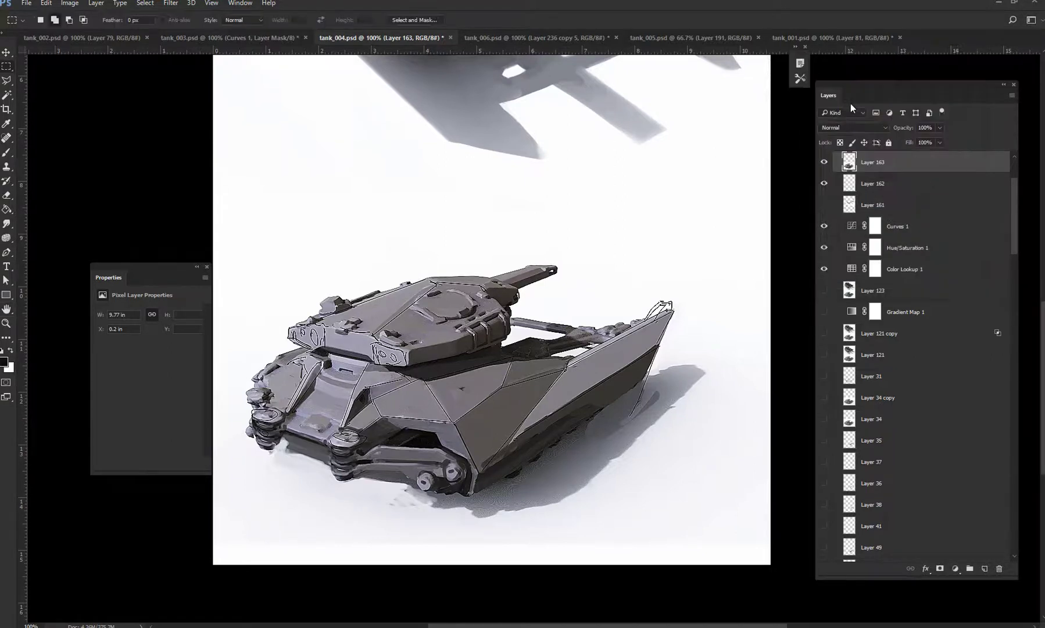
Try the Overlay and Multiply blend modes on the sharpened Layer 163, and settle on Darken
{"action": "left_click", "coordinate": [843, 127]}
{"action": "left_click", "coordinate": [843, 233]}
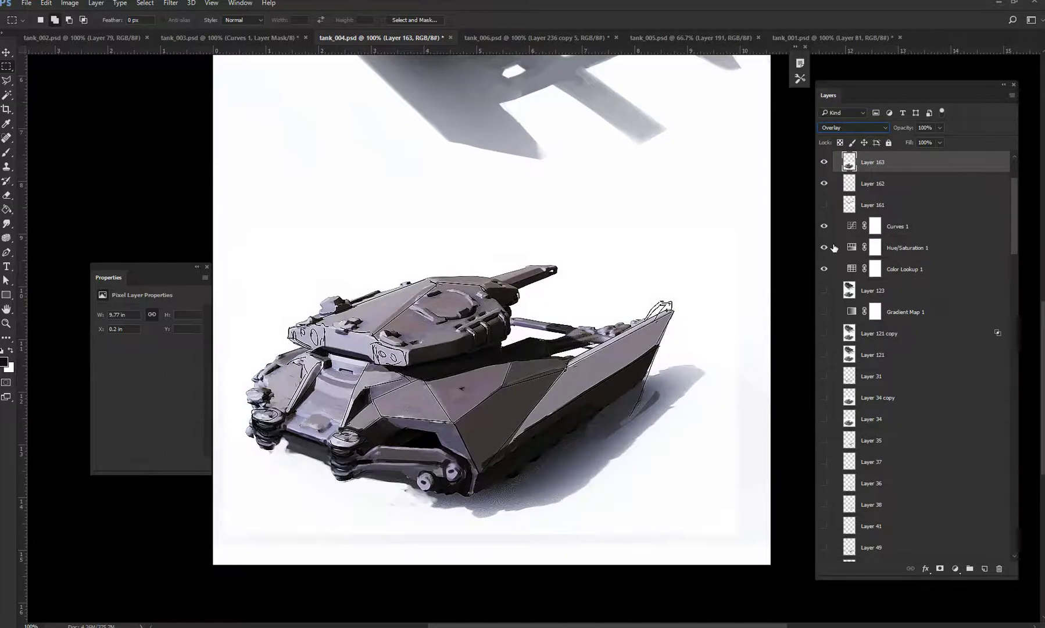
{"action": "left_click", "coordinate": [851, 128]}
{"action": "left_click", "coordinate": [843, 165]}
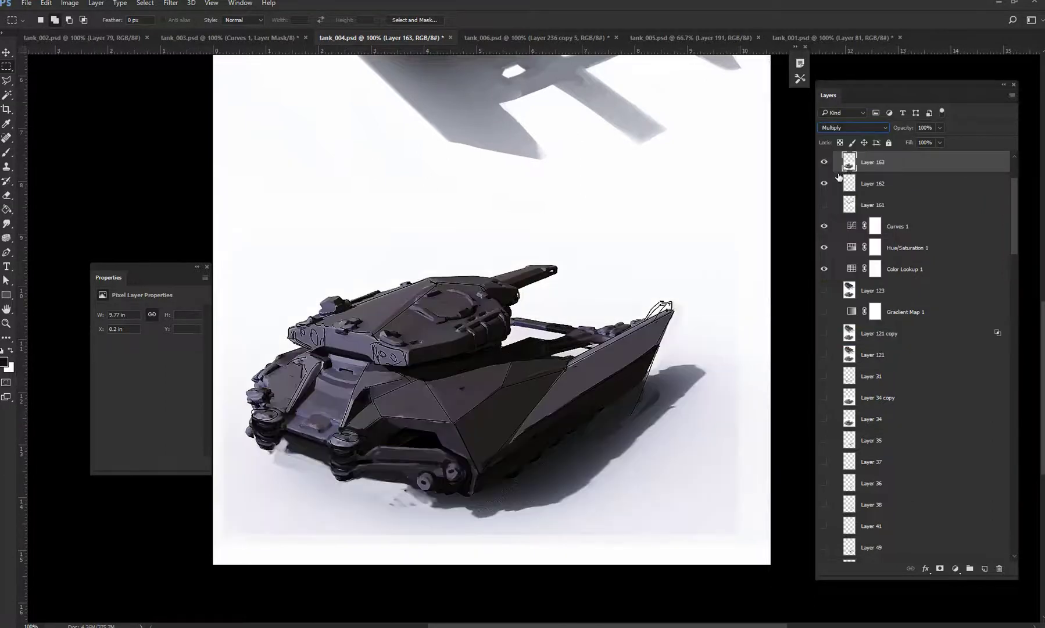
{"action": "left_click", "coordinate": [838, 129]}
{"action": "left_click", "coordinate": [839, 152]}
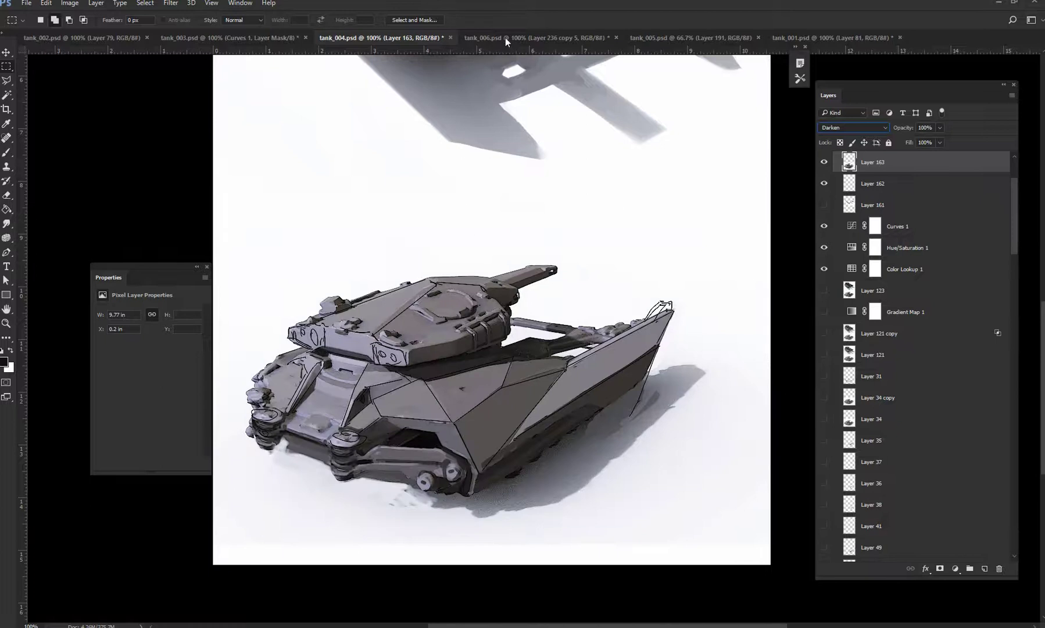
In tank_006.psd, go to the upper tank and preview the image with Layer 236 copy 3 switched on, then off
{"action": "left_click", "coordinate": [575, 37]}
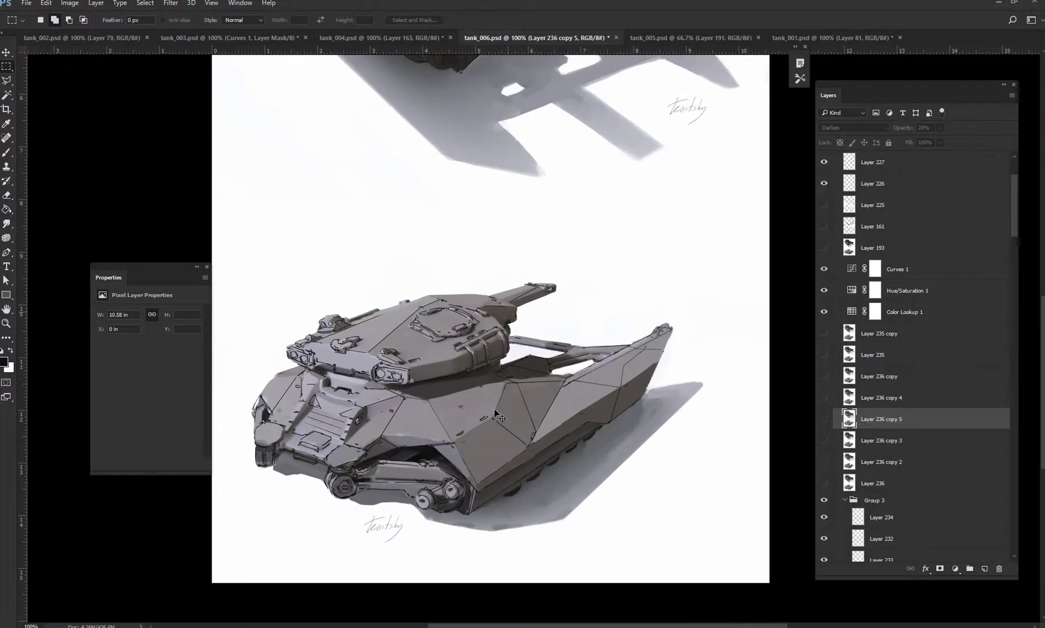
{"action": "key", "text": "v"}
{"action": "left_click_drag", "start_coordinate": [1014, 491], "coordinate": [1010, 155]}
{"action": "scroll", "coordinate": [618, 361], "scroll_direction": "up", "scroll_amount": 5}
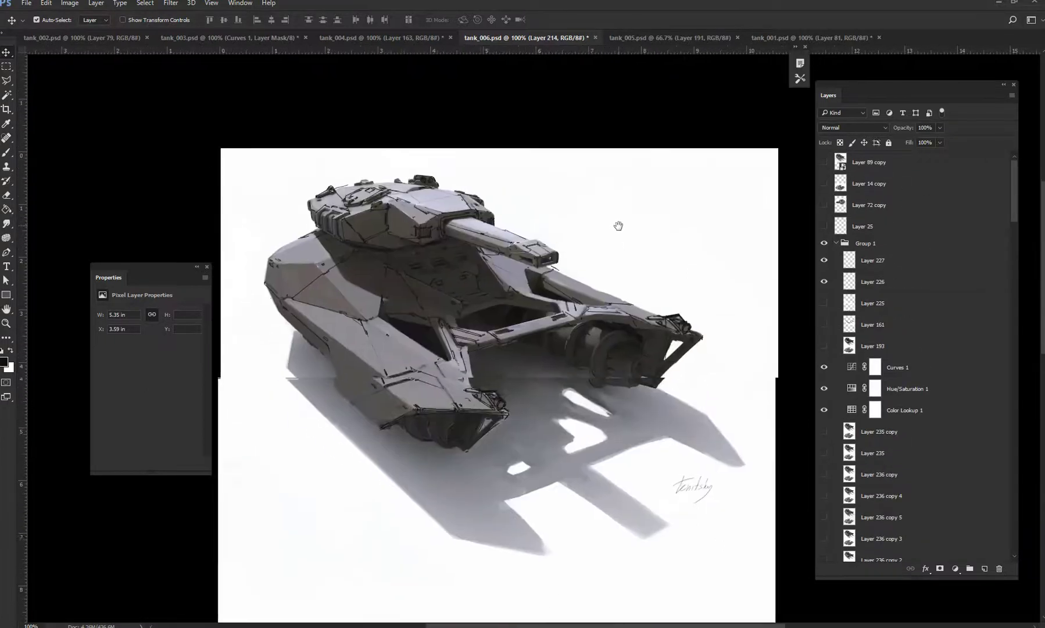
{"action": "left_click", "coordinate": [435, 233]}
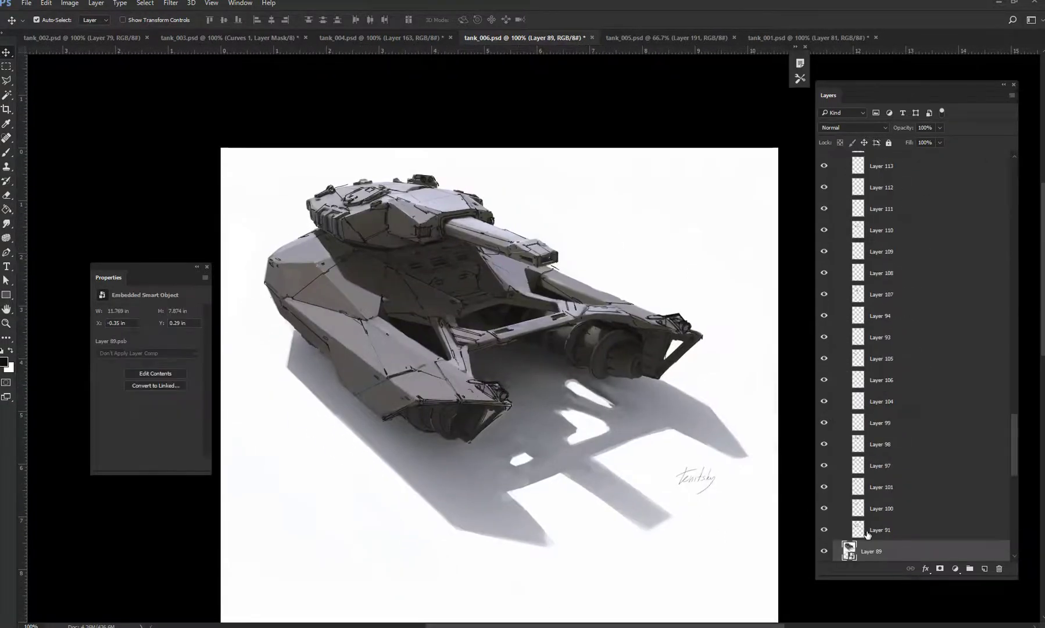
{"action": "left_click", "coordinate": [778, 304]}
{"action": "left_click", "coordinate": [824, 356]}
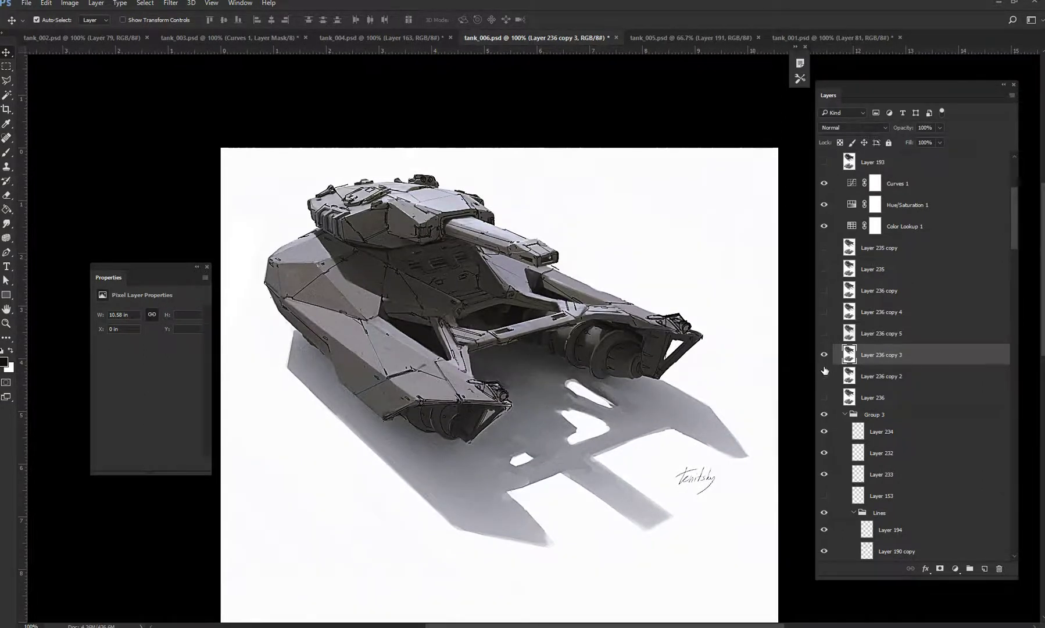
{"action": "left_click", "coordinate": [824, 354]}
Show Layer 236 copy 5, change its blend mode to Normal, and hide it again
{"action": "left_click", "coordinate": [824, 333]}
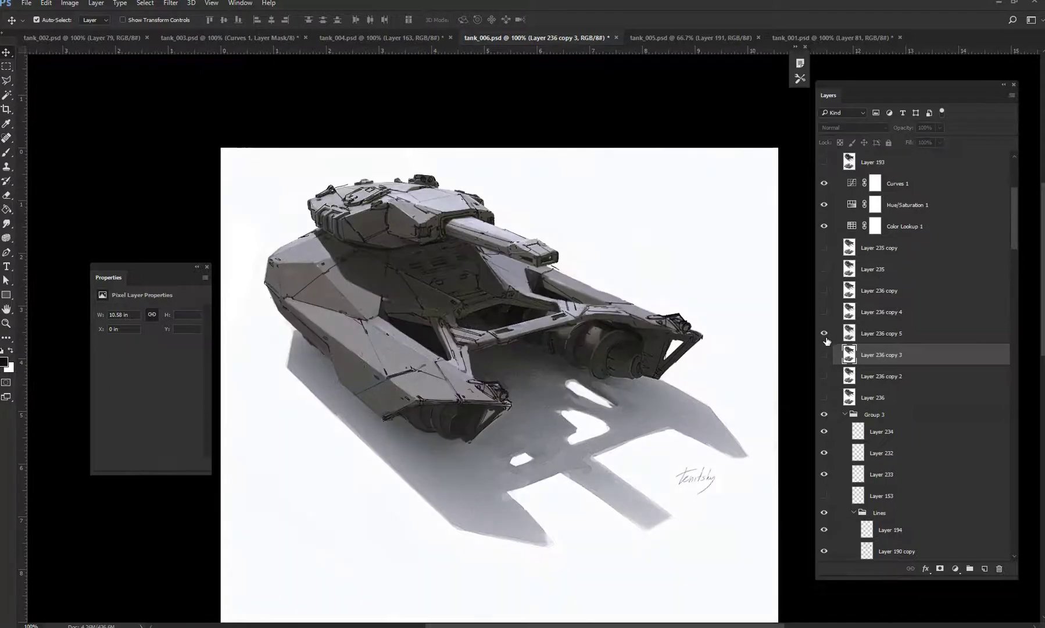
{"action": "left_click", "coordinate": [851, 334]}
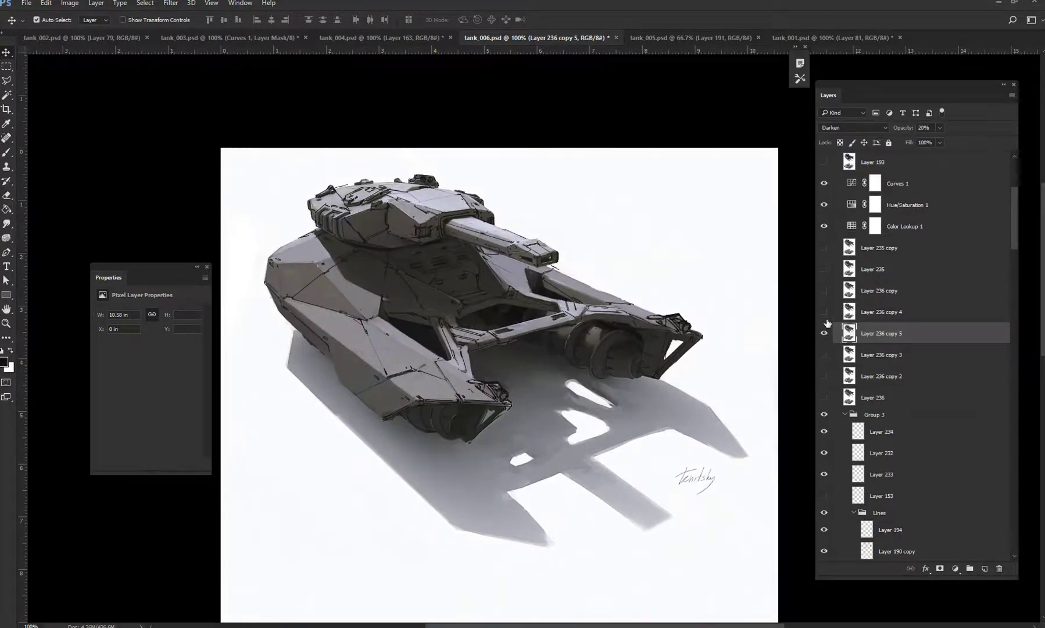
{"action": "left_click", "coordinate": [853, 128]}
{"action": "left_click", "coordinate": [855, 137]}
{"action": "left_click", "coordinate": [824, 333]}
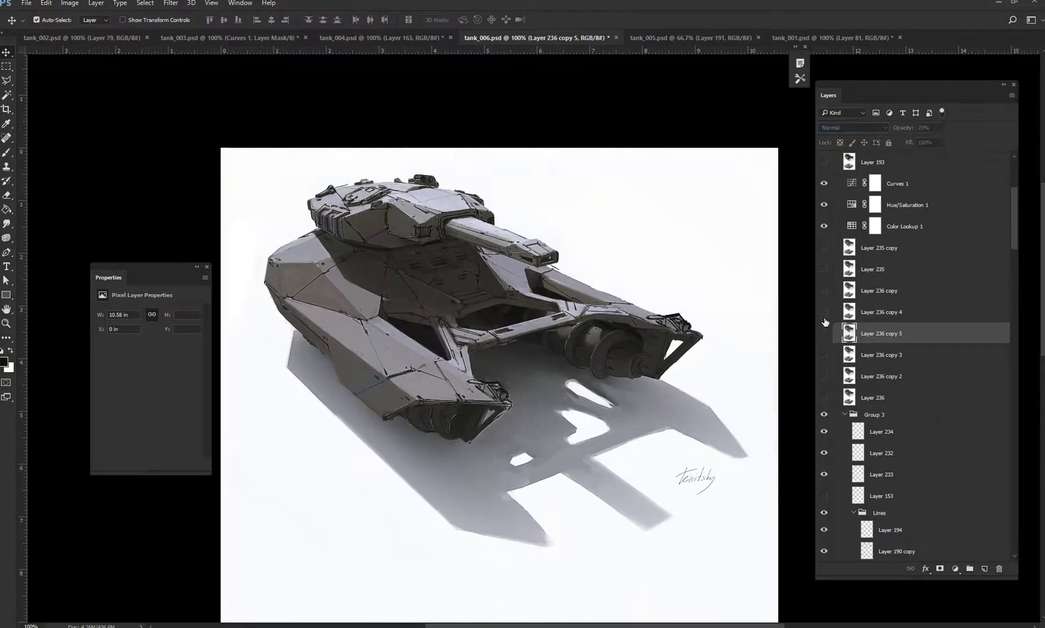
Show Layer 236 copy 4, try Multiply, set its blend mode to Darken, and inspect the upper tank's edges at 200%
{"action": "left_click", "coordinate": [824, 312]}
{"action": "left_click", "coordinate": [831, 318]}
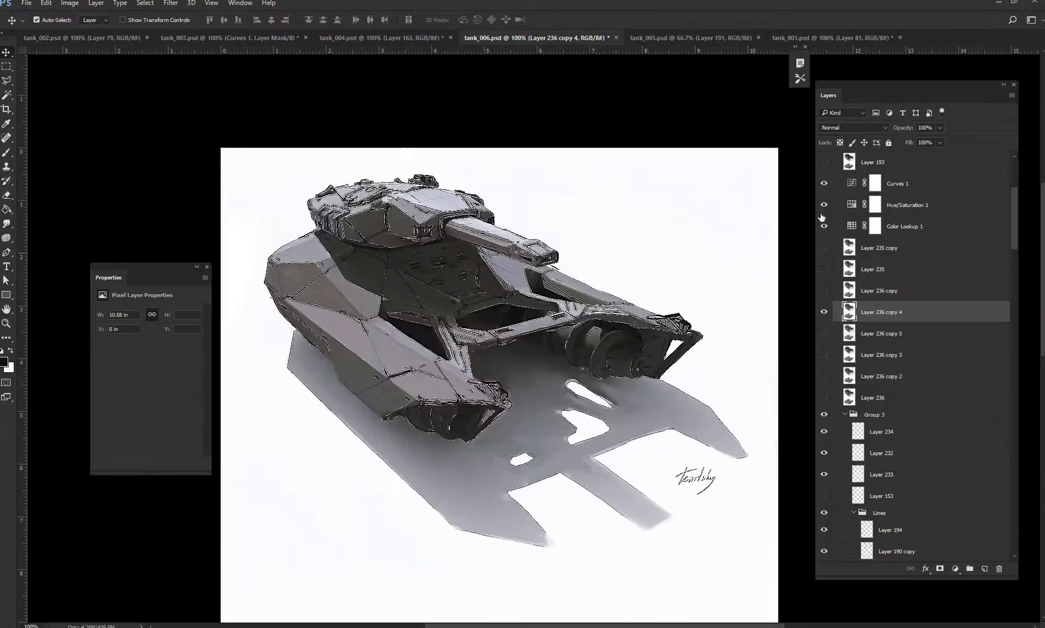
{"action": "left_click", "coordinate": [843, 127]}
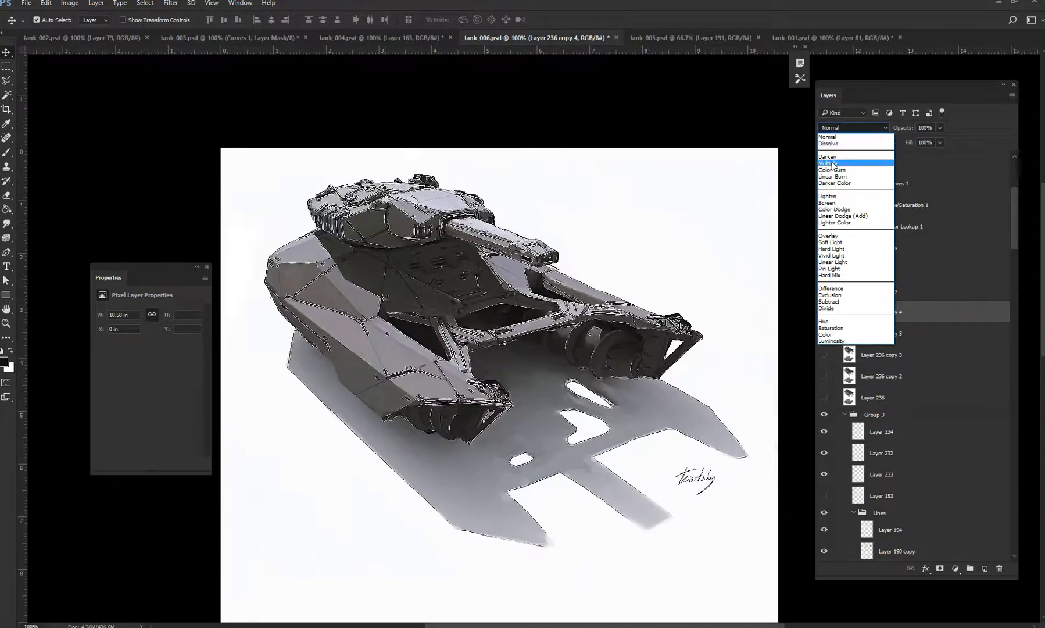
{"action": "left_click", "coordinate": [829, 163]}
{"action": "left_click", "coordinate": [835, 129]}
{"action": "left_click", "coordinate": [827, 157]}
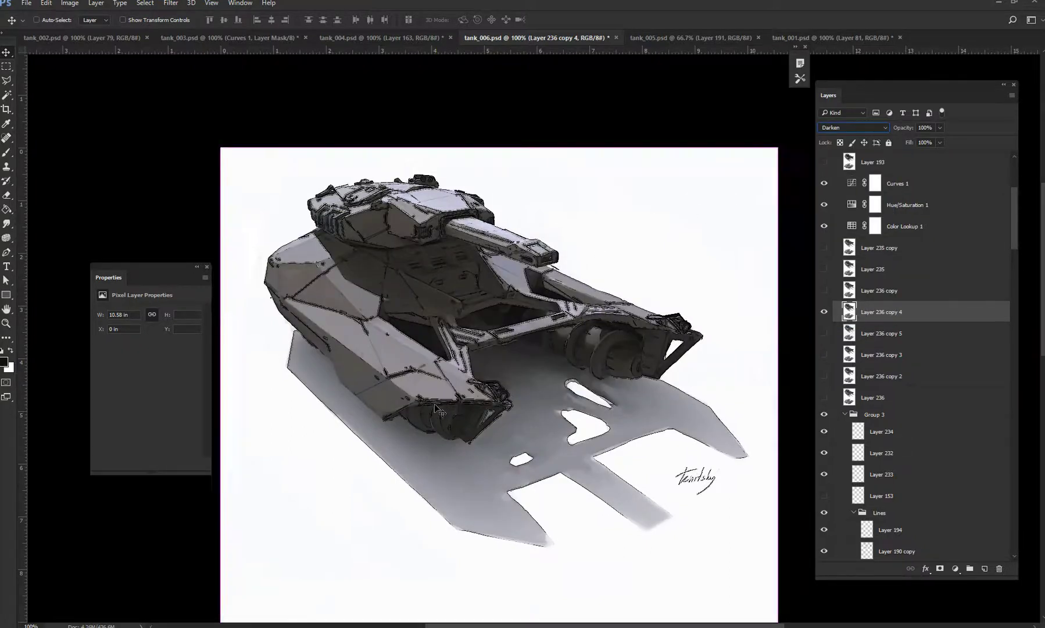
{"action": "key", "text": "ctrl+plus"}
{"action": "left_click_drag", "start_coordinate": [481, 359], "coordinate": [799, 476]}
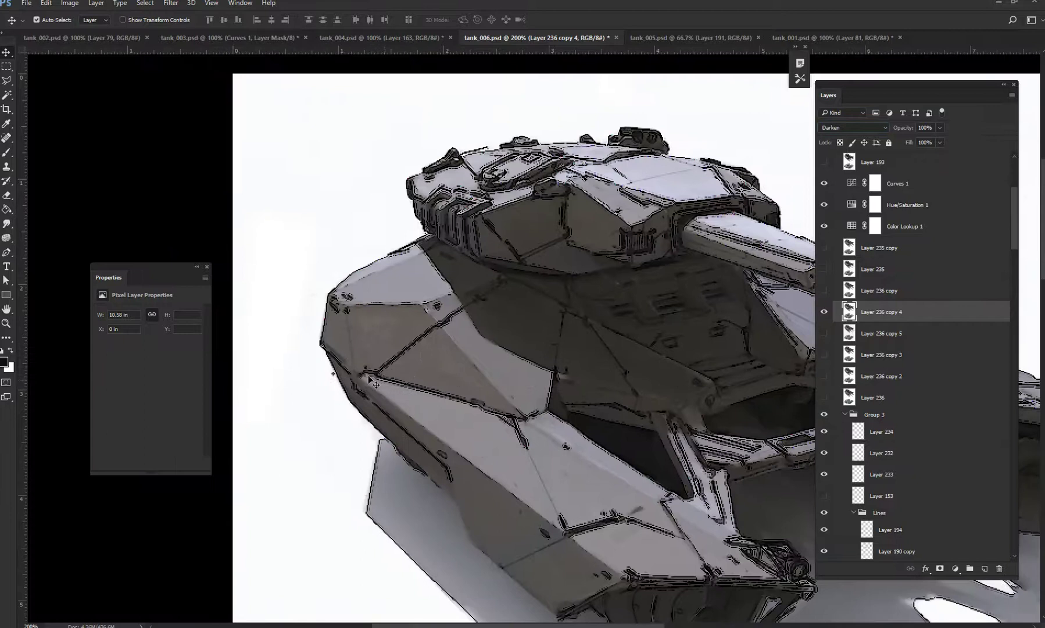
Check the upper tank at 100%, hide Layer 236 copy 4, and show Layer 236 copy 2 instead
{"action": "left_click_drag", "start_coordinate": [714, 295], "coordinate": [546, 260]}
{"action": "left_click_drag", "start_coordinate": [491, 364], "coordinate": [525, 329]}
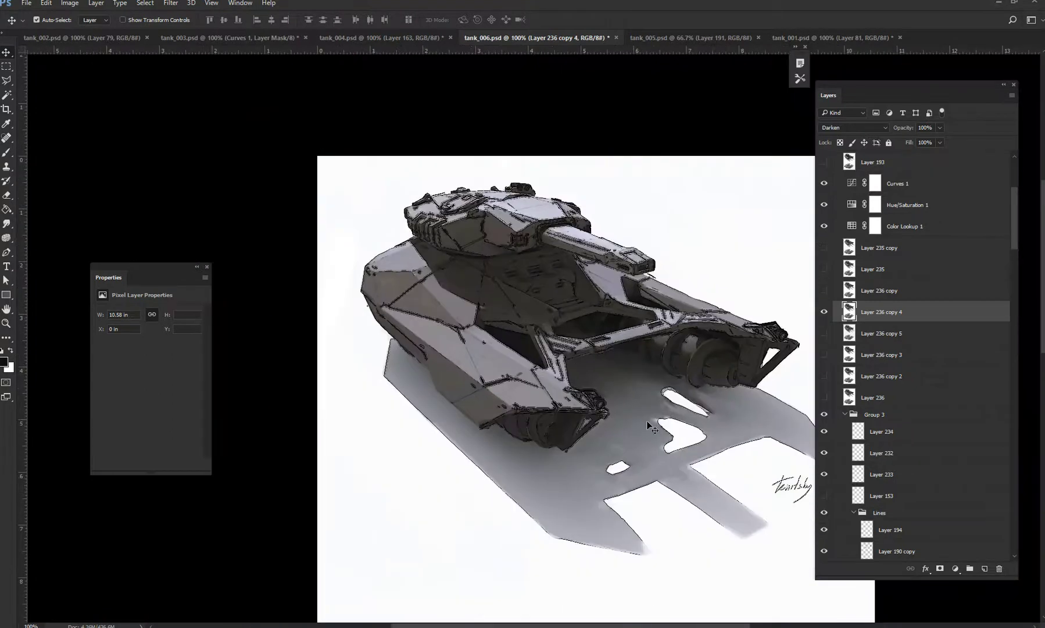
{"action": "left_click_drag", "start_coordinate": [677, 411], "coordinate": [587, 329]}
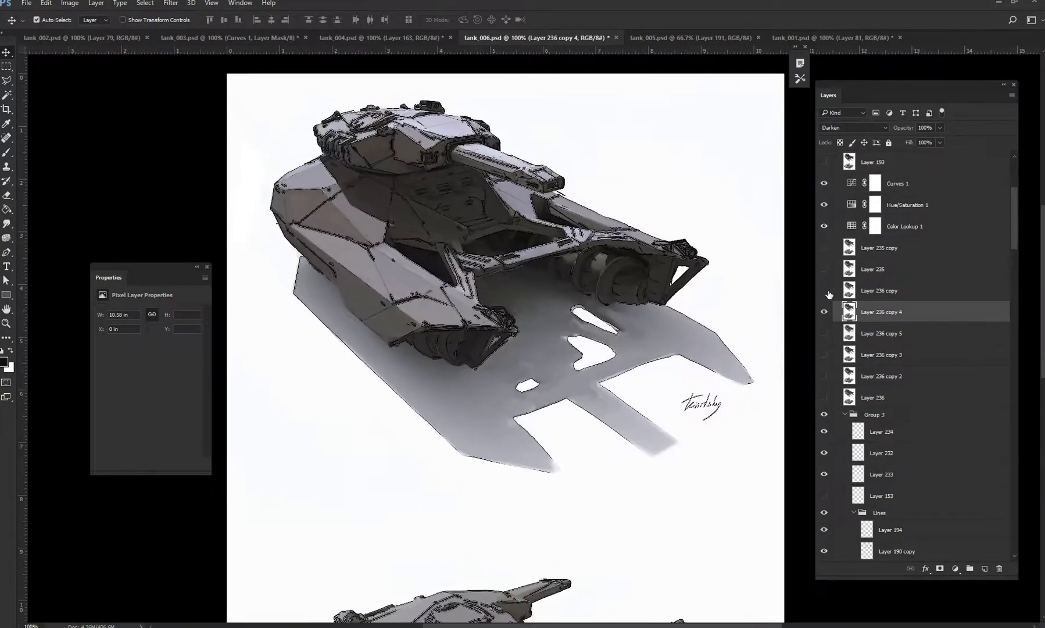
{"action": "left_click", "coordinate": [824, 312]}
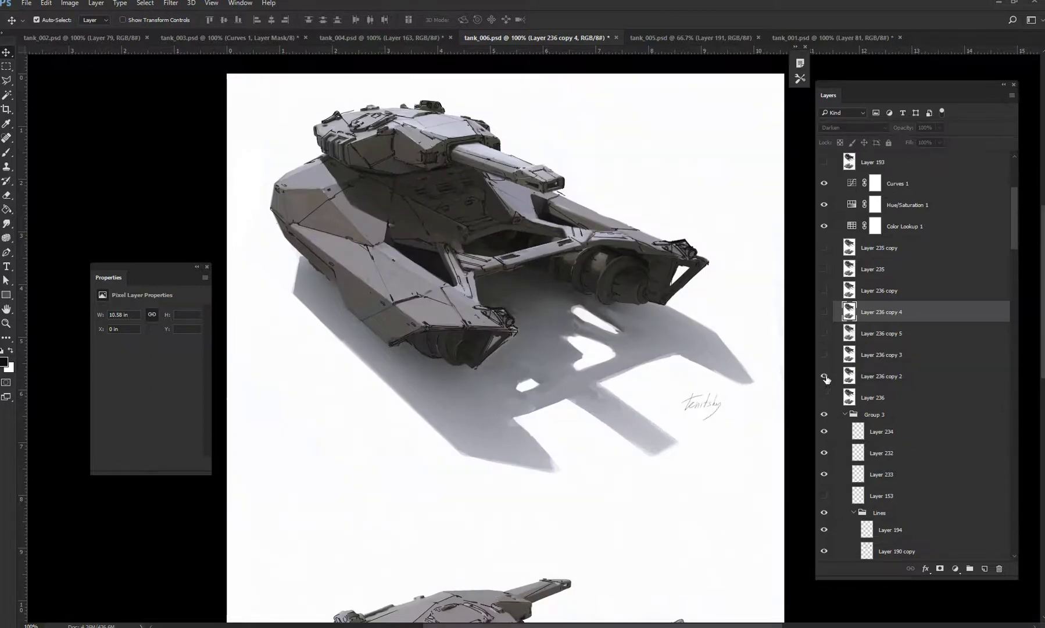
{"action": "left_click", "coordinate": [824, 376]}
Preview Layer 236 copy 3 and Layer 236 copy 5 in turn, hiding each, and show Layer 236 copy 4 again
{"action": "left_click", "coordinate": [824, 354]}
{"action": "left_click", "coordinate": [824, 354]}
{"action": "left_click", "coordinate": [824, 333]}
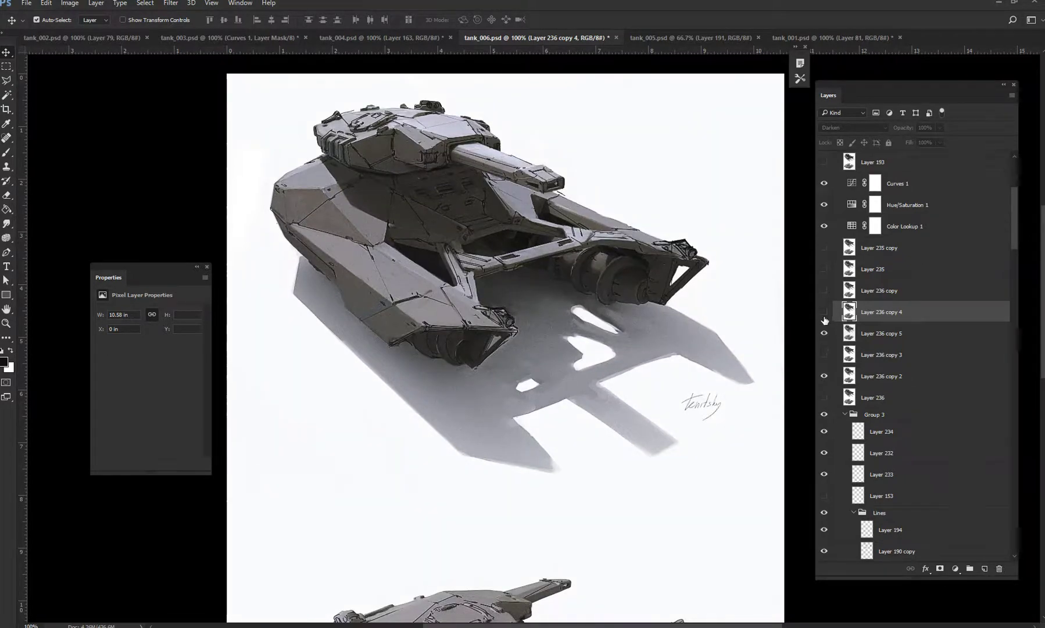
{"action": "left_click", "coordinate": [824, 333]}
{"action": "left_click", "coordinate": [824, 312]}
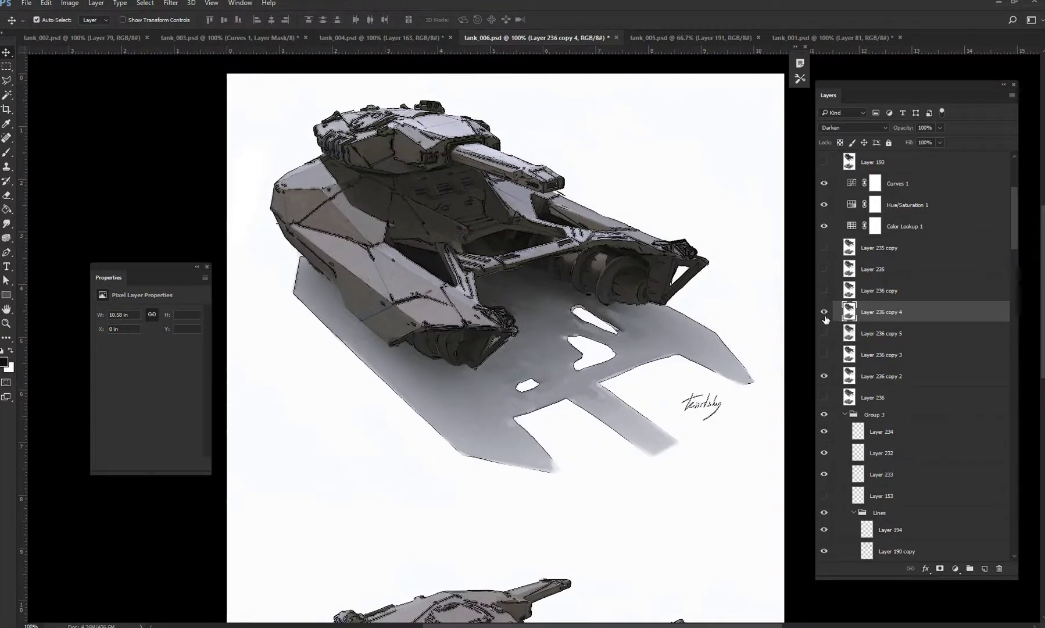
{"action": "left_click", "coordinate": [842, 128]}
{"action": "left_click", "coordinate": [842, 129]}
{"action": "left_click", "coordinate": [169, 7]}
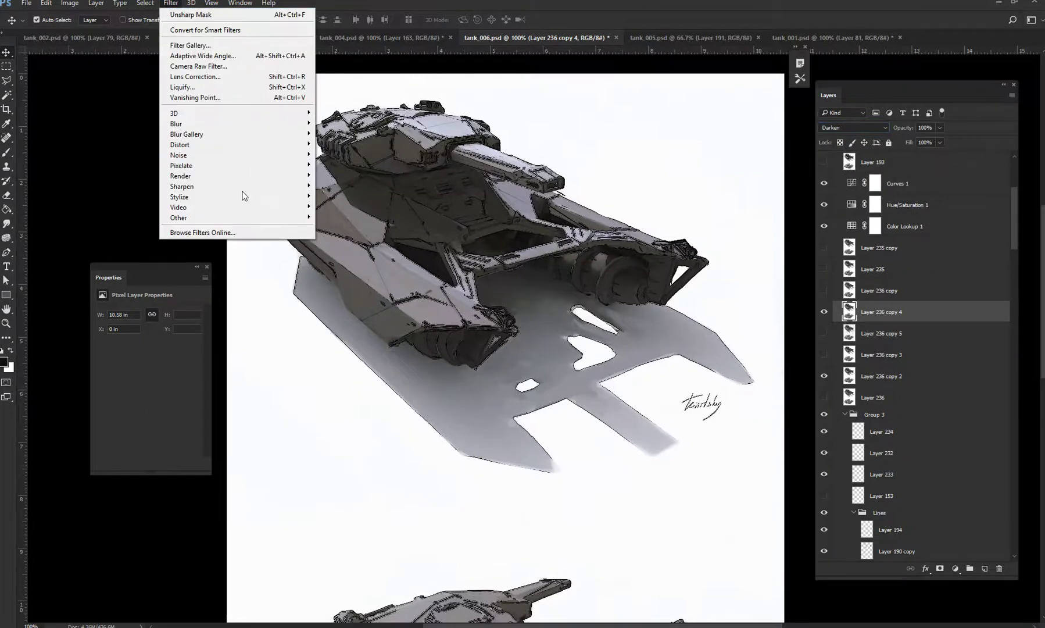
{"action": "left_click", "coordinate": [488, 230]}
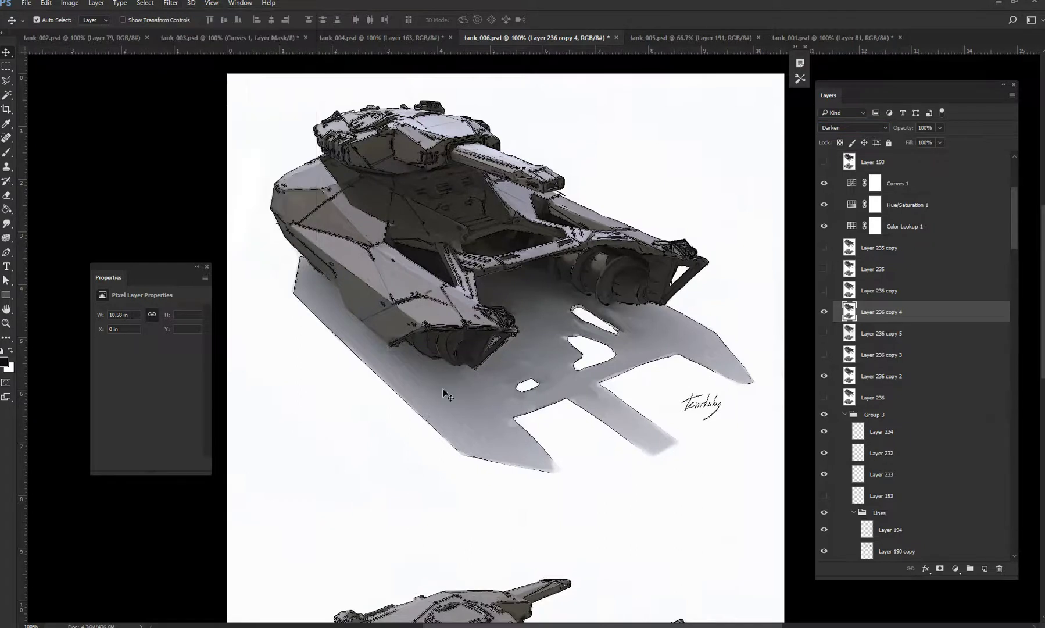
{"action": "left_click_drag", "start_coordinate": [520, 465], "coordinate": [499, 397]}
{"action": "left_click_drag", "start_coordinate": [499, 289], "coordinate": [518, 311]}
In tank_001.psd, paint thick black panel lines over the upper tank's hull and front arms on the empty Layer 82
{"action": "left_click_drag", "start_coordinate": [476, 604], "coordinate": [477, 443]}
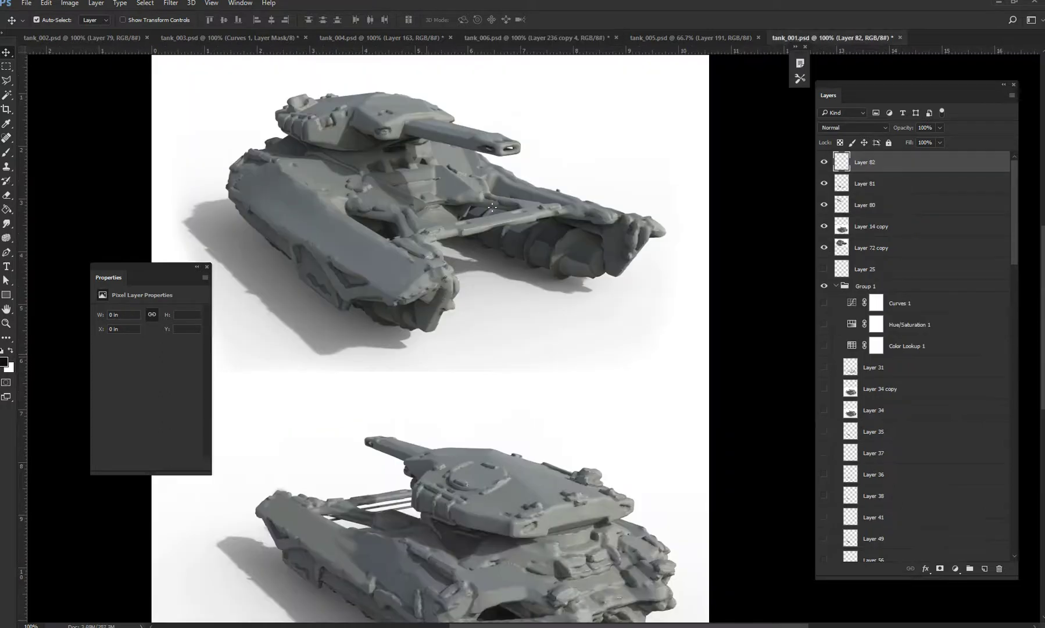
{"action": "key", "text": "b"}
{"action": "mouse_move", "coordinate": [237, 201]}
{"action": "left_mouse_down"}
{"action": "mouse_move", "coordinate": [427, 281]}
{"action": "mouse_move", "coordinate": [289, 176]}
{"action": "mouse_move", "coordinate": [314, 190]}
{"action": "mouse_move", "coordinate": [397, 287]}
{"action": "mouse_move", "coordinate": [291, 179]}
{"action": "mouse_move", "coordinate": [420, 273]}
{"action": "left_mouse_up"}
{"action": "left_click_drag", "start_coordinate": [337, 245], "coordinate": [341, 251]}
{"action": "mouse_move", "coordinate": [316, 239]}
{"action": "left_mouse_down"}
{"action": "mouse_move", "coordinate": [391, 304]}
{"action": "mouse_move", "coordinate": [410, 290]}
{"action": "left_mouse_up"}
{"action": "mouse_move", "coordinate": [273, 157]}
{"action": "left_mouse_down"}
{"action": "mouse_move", "coordinate": [362, 168]}
{"action": "mouse_move", "coordinate": [429, 152]}
{"action": "mouse_move", "coordinate": [435, 163]}
{"action": "left_mouse_up"}
{"action": "mouse_move", "coordinate": [355, 161]}
{"action": "left_mouse_down"}
{"action": "mouse_move", "coordinate": [419, 202]}
{"action": "mouse_move", "coordinate": [441, 195]}
{"action": "left_mouse_up"}
{"action": "mouse_move", "coordinate": [437, 163]}
{"action": "left_mouse_down"}
{"action": "mouse_move", "coordinate": [434, 181]}
{"action": "mouse_move", "coordinate": [407, 187]}
{"action": "mouse_move", "coordinate": [430, 189]}
{"action": "left_mouse_up"}
{"action": "left_click_drag", "start_coordinate": [431, 202], "coordinate": [422, 207]}
{"action": "left_click_drag", "start_coordinate": [407, 249], "coordinate": [343, 206]}
{"action": "left_click_drag", "start_coordinate": [481, 185], "coordinate": [558, 218]}
{"action": "left_click_drag", "start_coordinate": [467, 203], "coordinate": [514, 216]}
{"action": "left_click_drag", "start_coordinate": [633, 238], "coordinate": [607, 263]}
{"action": "mouse_move", "coordinate": [484, 160]}
{"action": "left_mouse_down"}
{"action": "mouse_move", "coordinate": [635, 215]}
{"action": "mouse_move", "coordinate": [492, 174]}
{"action": "left_mouse_up"}
Reduce the brush size to 2 and paint thin black panel lines on the upper tank's turret and side hull
{"action": "key", "text": "bracketleft"}
{"action": "key", "text": "bracketleft"}
{"action": "key", "text": "bracketleft"}
{"action": "left_click_drag", "start_coordinate": [360, 108], "coordinate": [385, 127]}
{"action": "mouse_move", "coordinate": [363, 107]}
{"action": "left_mouse_down"}
{"action": "mouse_move", "coordinate": [357, 128]}
{"action": "mouse_move", "coordinate": [388, 137]}
{"action": "mouse_move", "coordinate": [411, 97]}
{"action": "left_mouse_up"}
{"action": "mouse_move", "coordinate": [369, 100]}
{"action": "left_mouse_down"}
{"action": "mouse_move", "coordinate": [330, 135]}
{"action": "mouse_move", "coordinate": [322, 110]}
{"action": "mouse_move", "coordinate": [347, 96]}
{"action": "mouse_move", "coordinate": [290, 116]}
{"action": "mouse_move", "coordinate": [351, 122]}
{"action": "mouse_move", "coordinate": [306, 136]}
{"action": "mouse_move", "coordinate": [362, 149]}
{"action": "left_mouse_up"}
{"action": "left_click_drag", "start_coordinate": [288, 112], "coordinate": [298, 133]}
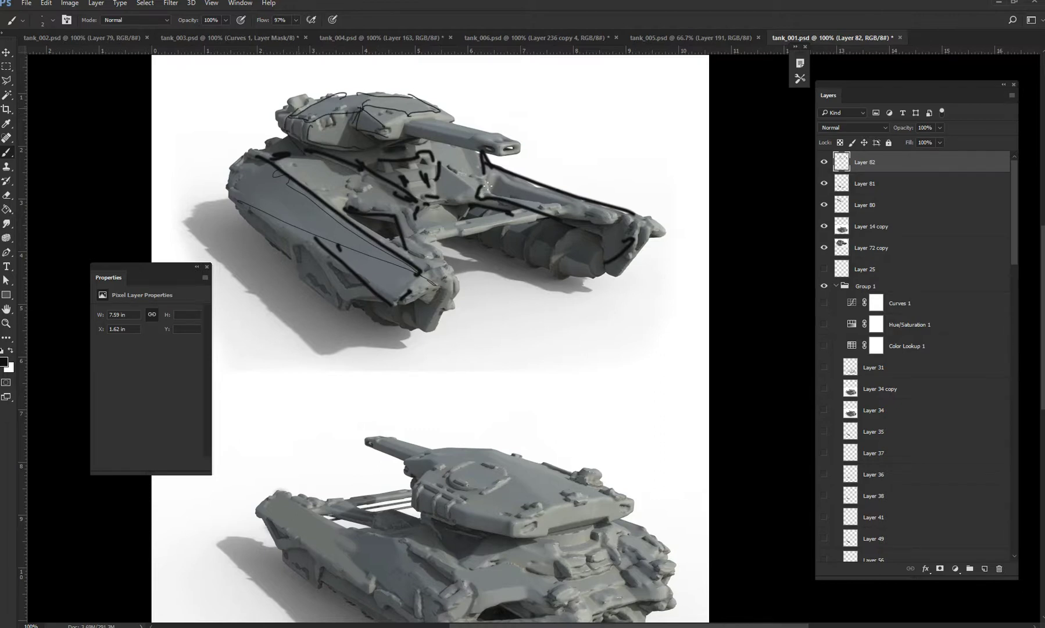
{"action": "left_click_drag", "start_coordinate": [319, 224], "coordinate": [347, 175]}
Hide Layer 82, Layer 81 and Layer 80 one after another, and select Layer 14 copy
{"action": "left_click_drag", "start_coordinate": [547, 371], "coordinate": [508, 253]}
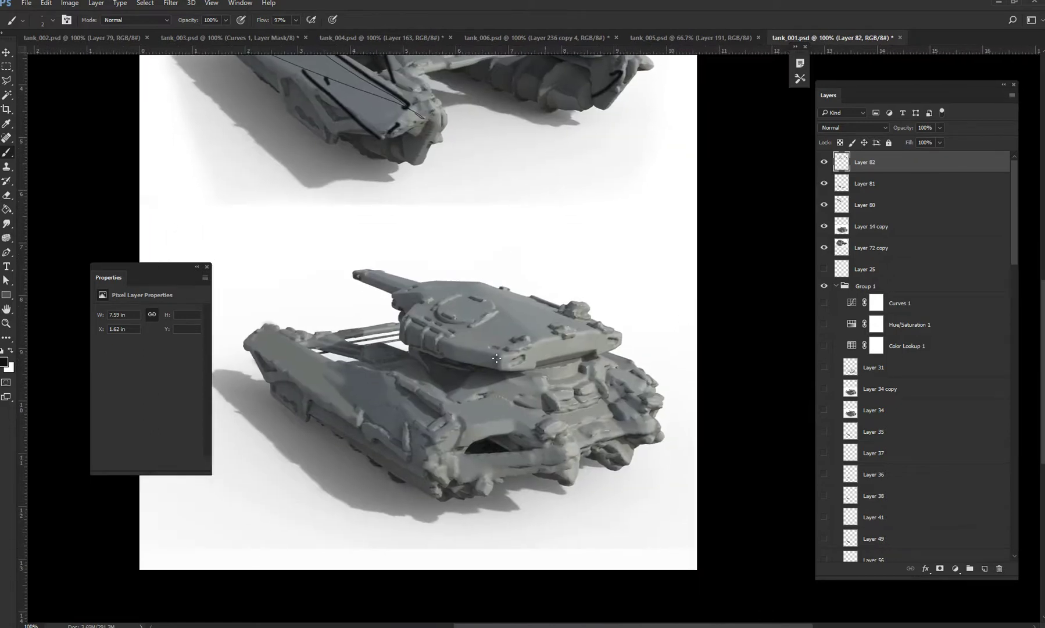
{"action": "scroll", "coordinate": [483, 235], "scroll_direction": "up", "scroll_amount": 4}
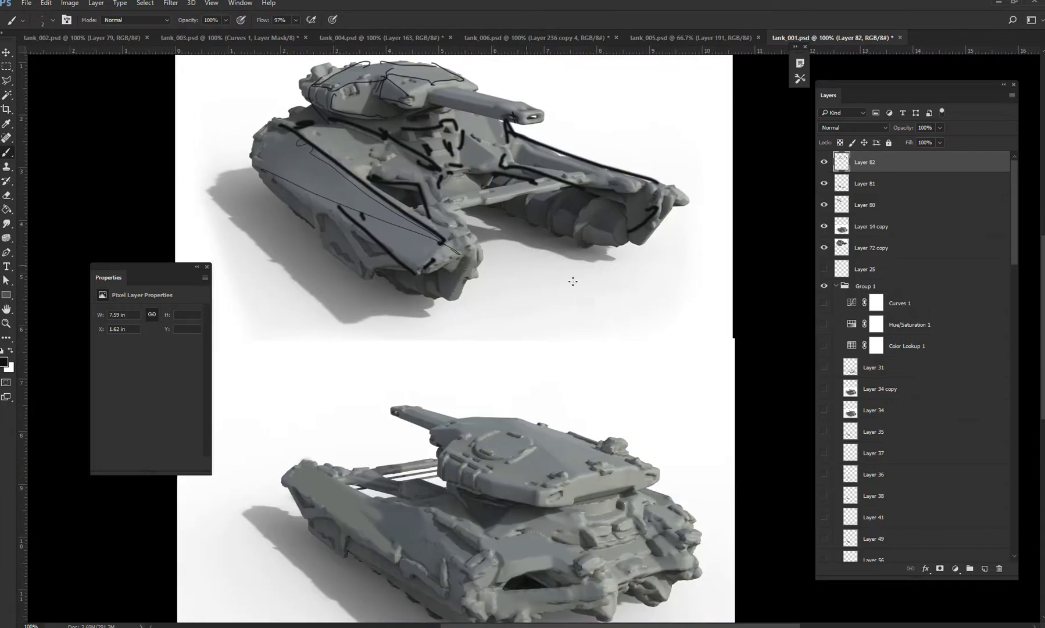
{"action": "left_click", "coordinate": [824, 162]}
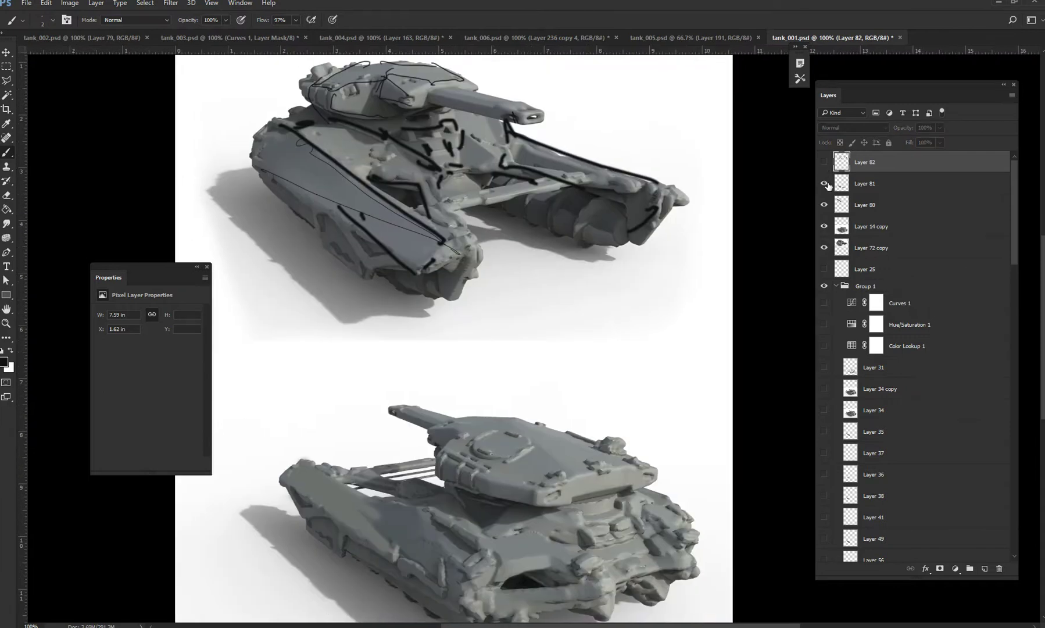
{"action": "left_click", "coordinate": [824, 183]}
{"action": "left_click", "coordinate": [823, 204]}
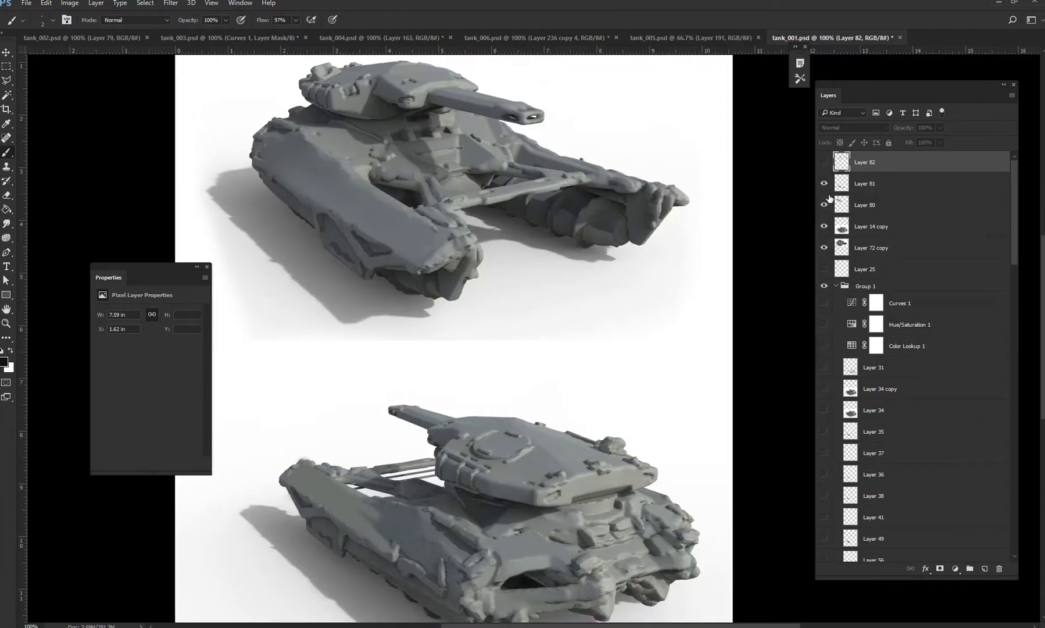
{"action": "left_click", "coordinate": [823, 205]}
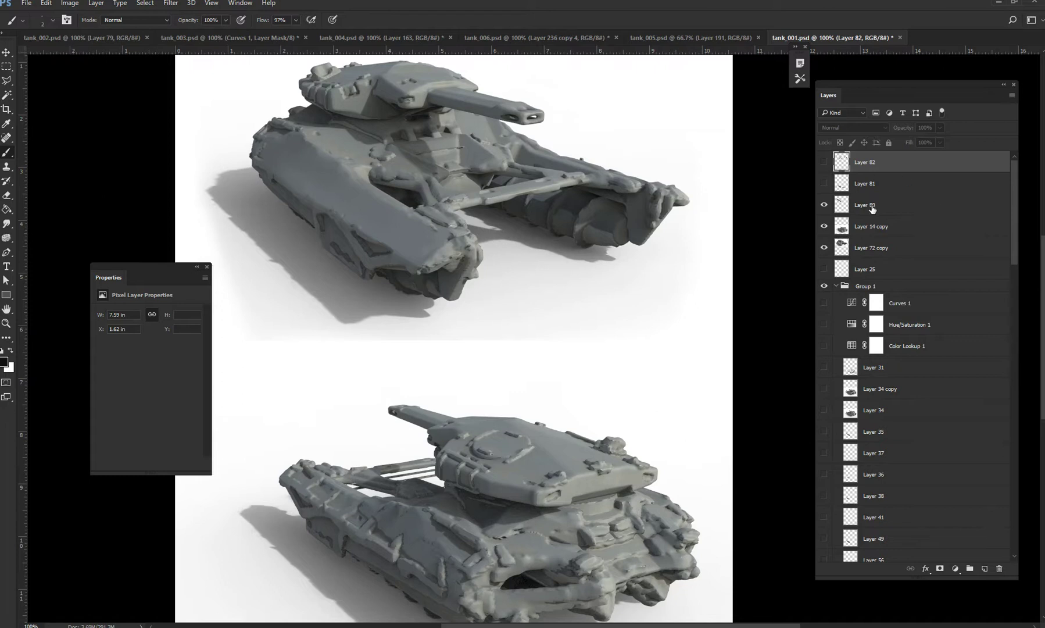
{"action": "left_click", "coordinate": [823, 204]}
{"action": "left_click", "coordinate": [844, 221]}
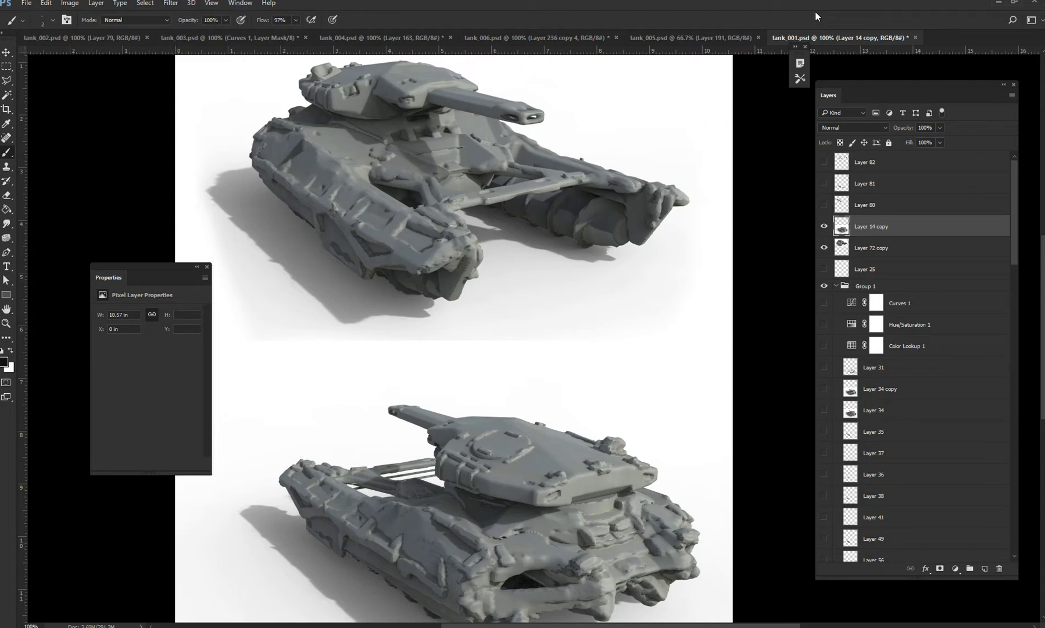
Switch to the tank_005.psd document
{"action": "left_click", "coordinate": [684, 41]}
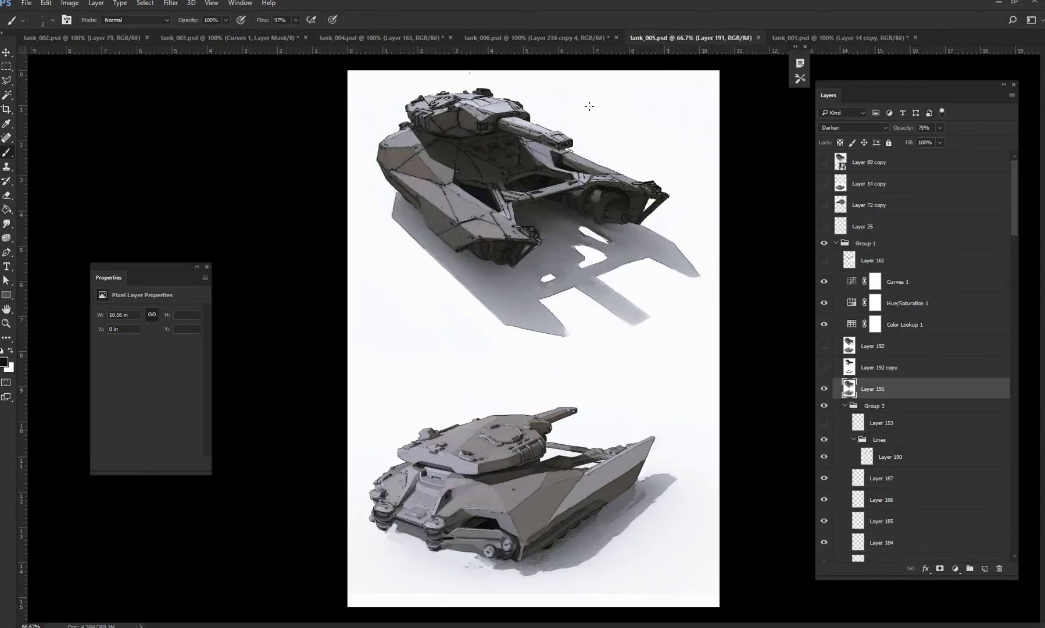